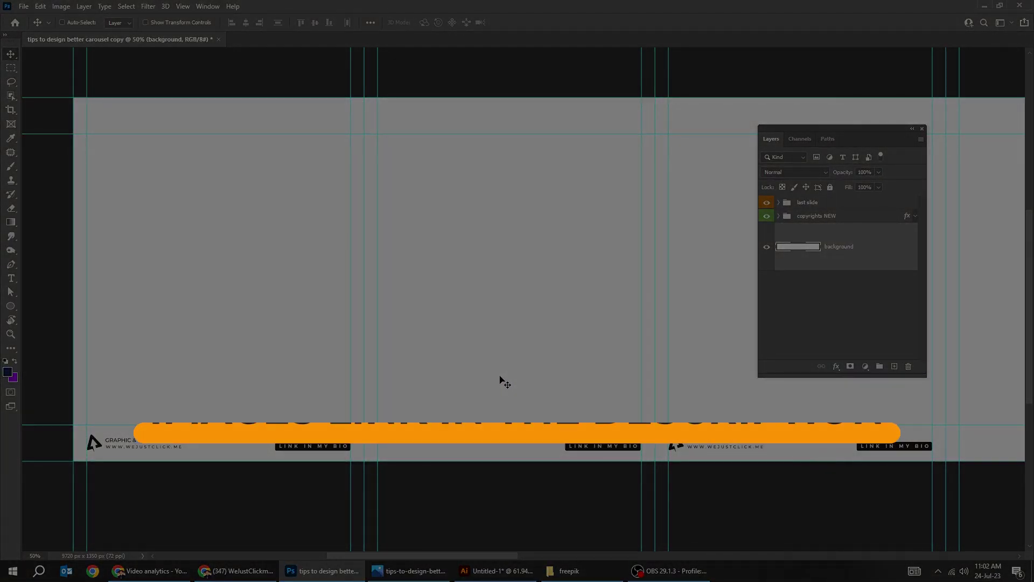
drag(516, 353, 212, 344)
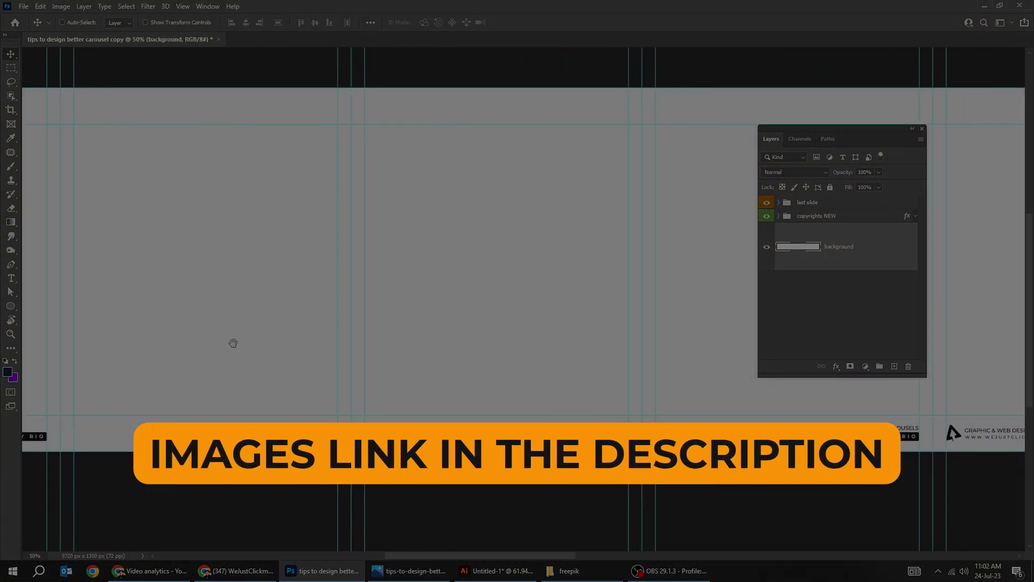
drag(485, 340, 462, 317)
drag(388, 315, 463, 355)
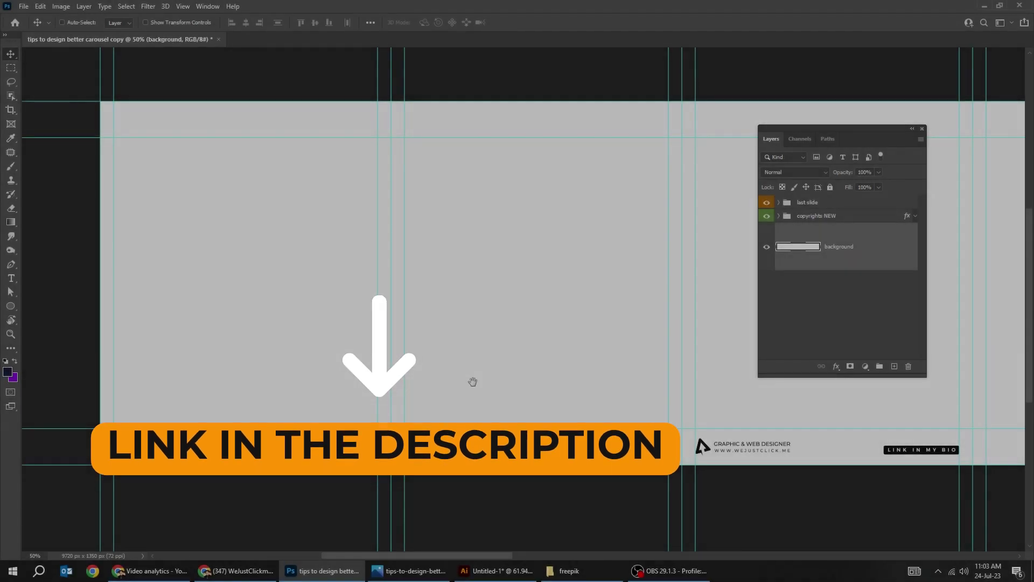
drag(475, 382, 487, 384)
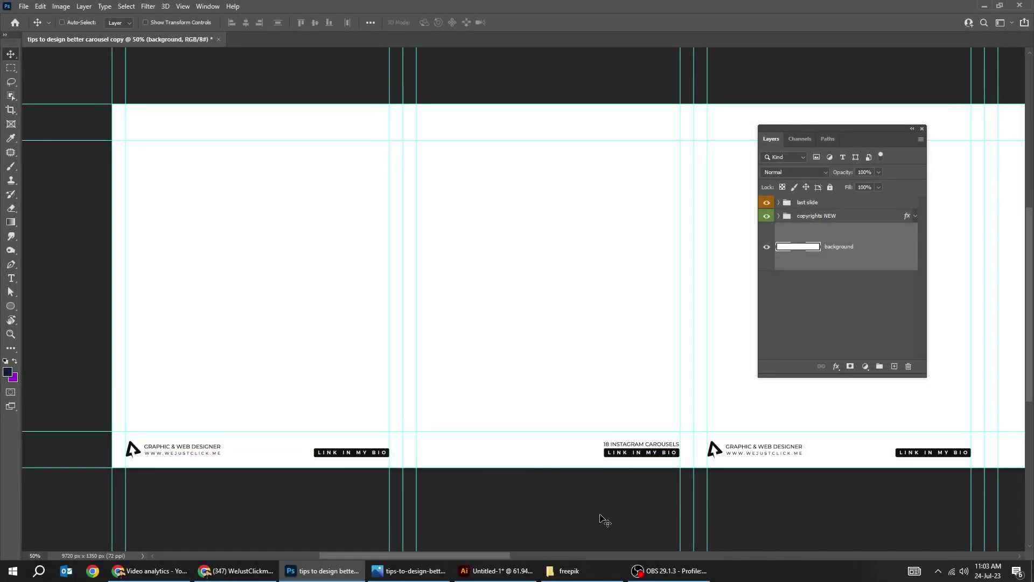
Place photo 1 from the freepik folder into the carousel document and position it across the boundary between the first two slides.
click(589, 573)
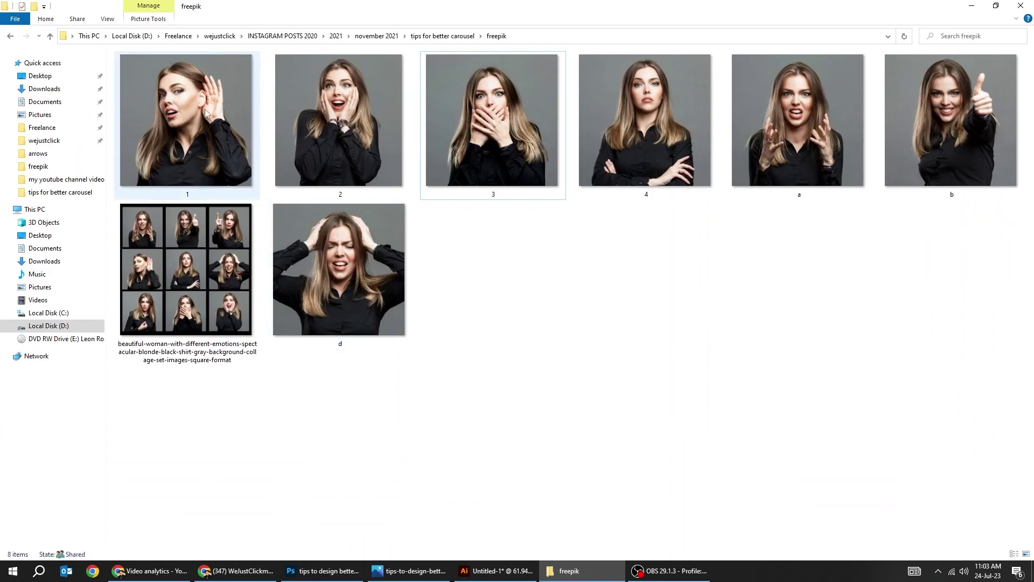
drag(205, 111, 346, 365)
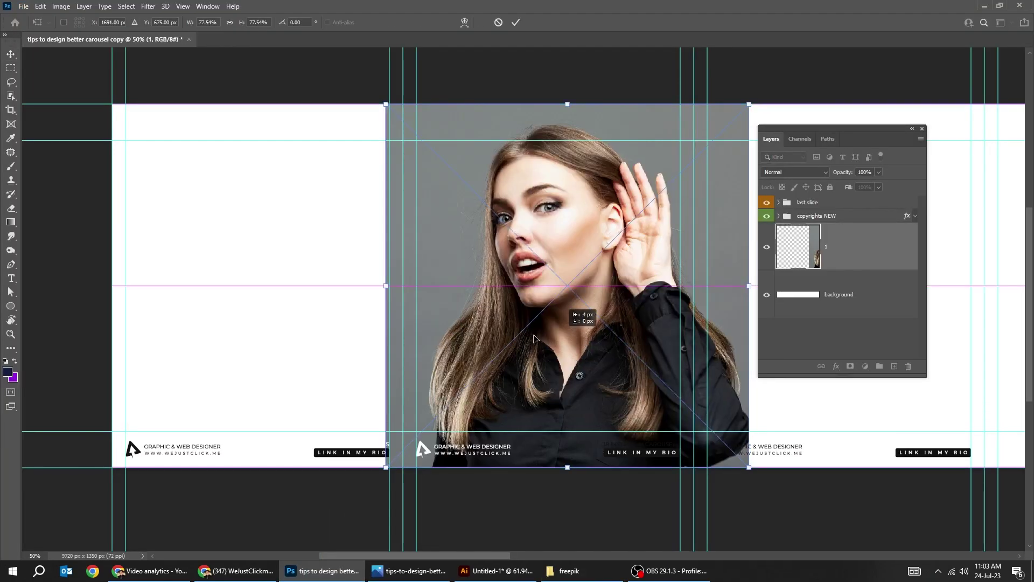
drag(534, 338, 364, 339)
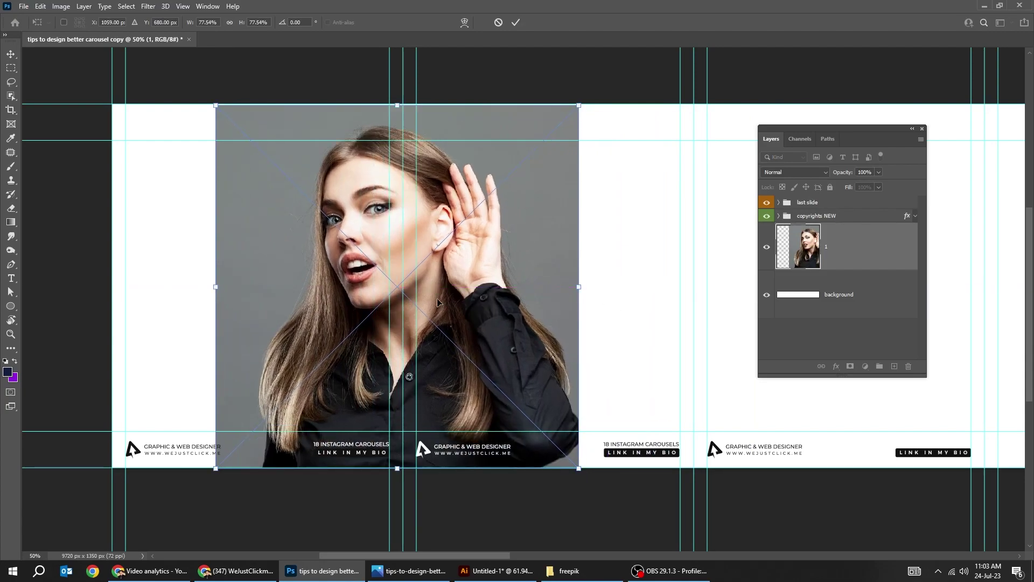
key(Return)
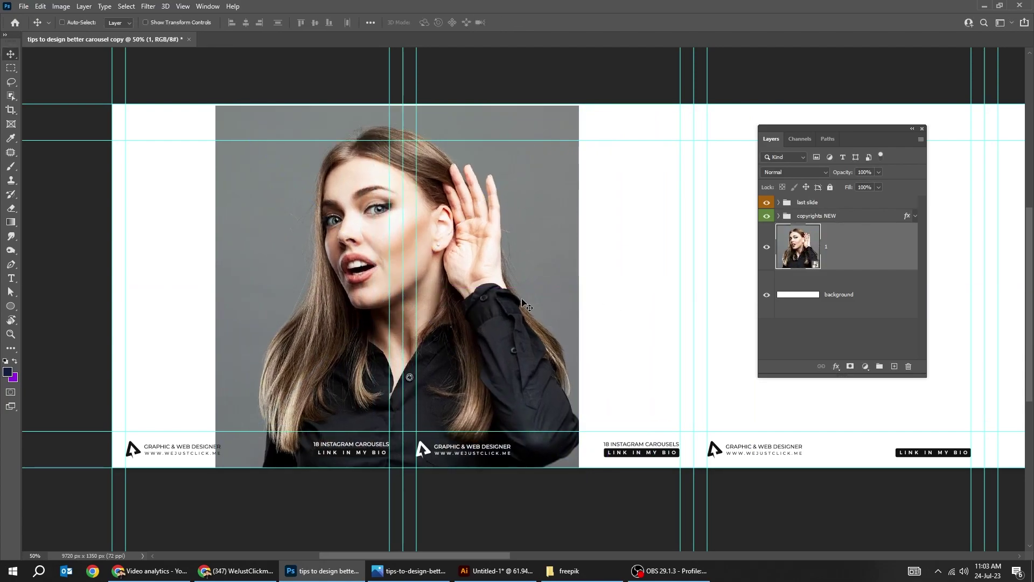
drag(496, 315, 483, 334)
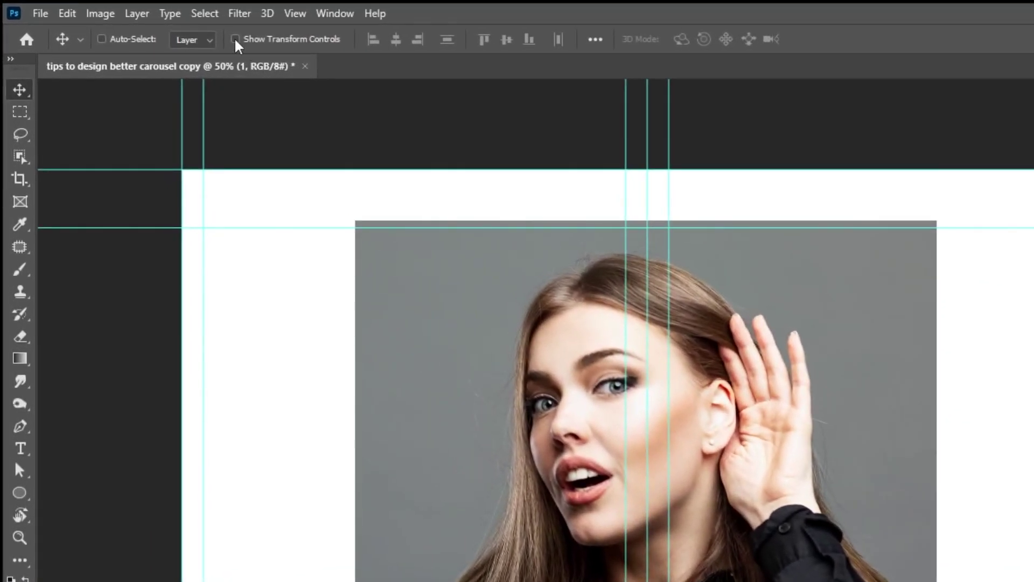
Select the woman in the placed photo and add a layer mask that hides the grey photo background.
click(126, 6)
click(254, 215)
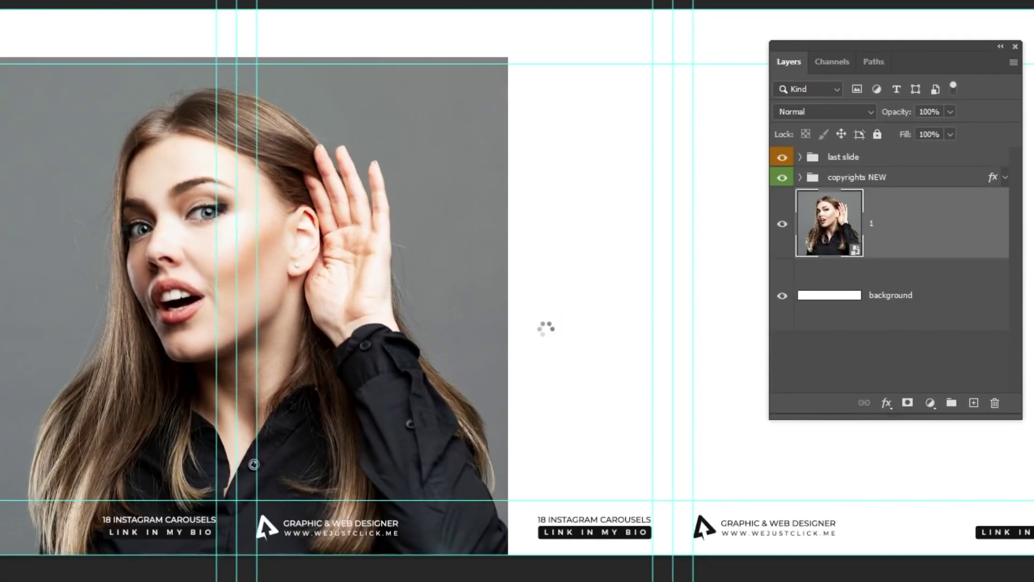
click(908, 404)
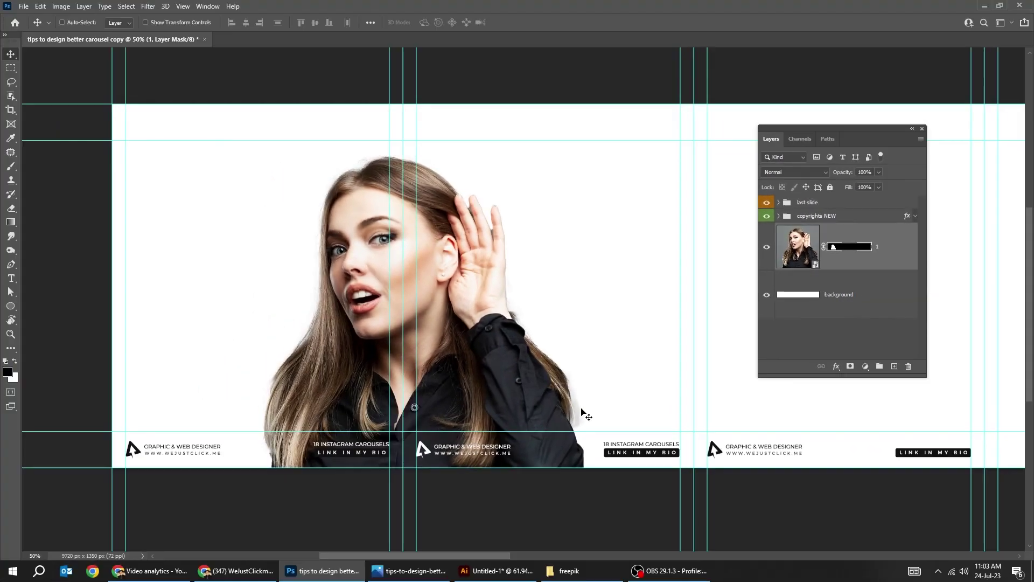
Trace a closed Pen path around the grey remnants beside the hair and sleeve edge, and convert it to a selection.
key(ctrl+space)
ctrl+click(576, 417)
ctrl+click(576, 417)
ctrl+click(576, 417)
drag(620, 371, 605, 358)
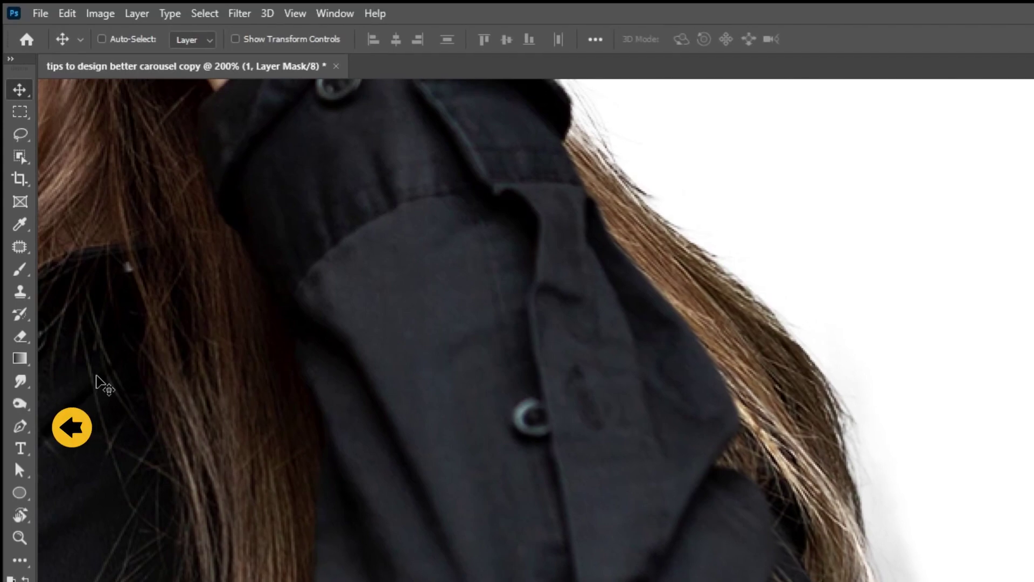
key(p)
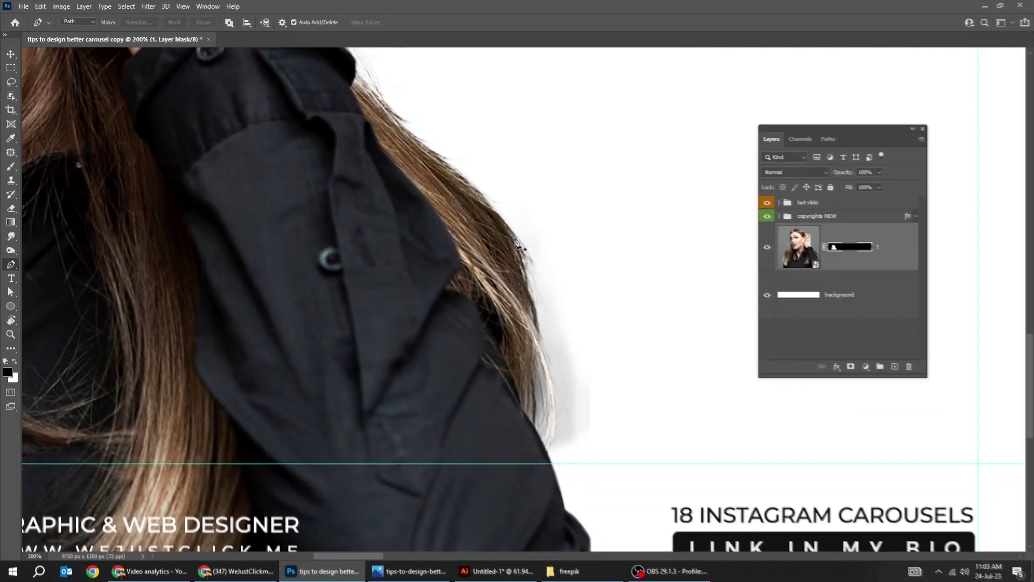
click(515, 239)
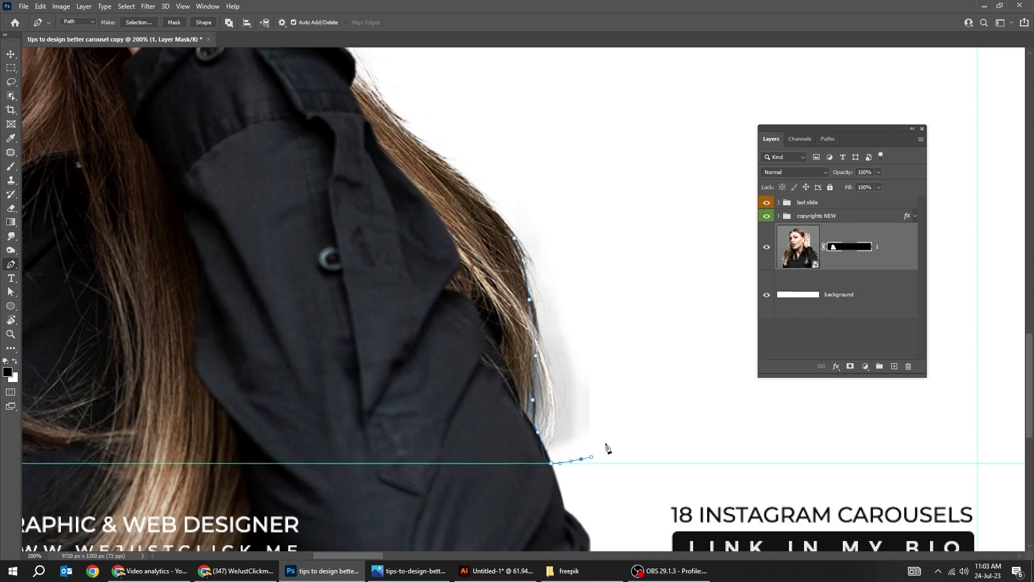
click(659, 411)
click(667, 347)
click(644, 281)
click(606, 235)
key(ctrl+Return)
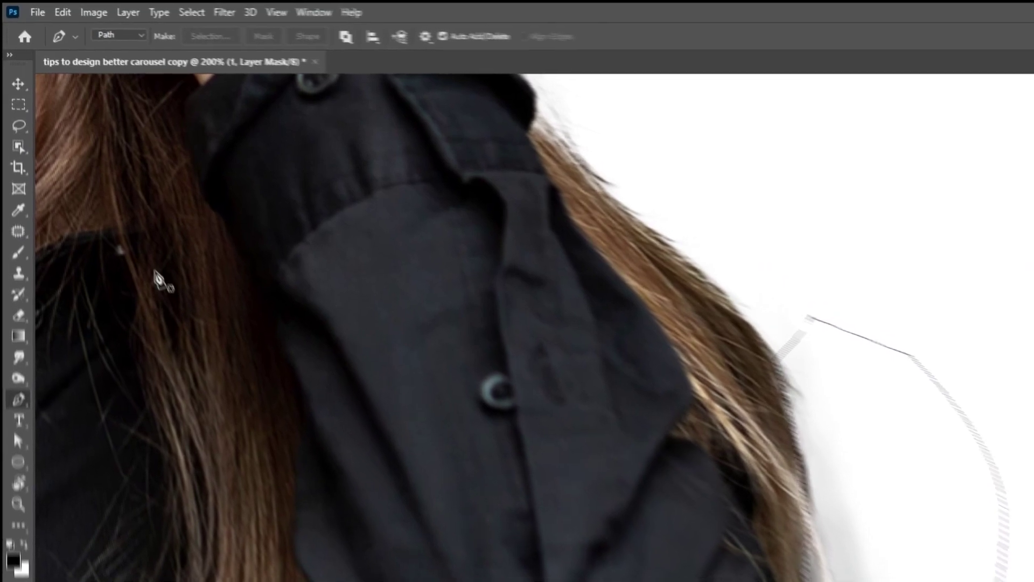
Paint black inside the selection on layer 1's mask with a 20 px Hard Round brush to hide the remnants, and deselect.
click(9, 168)
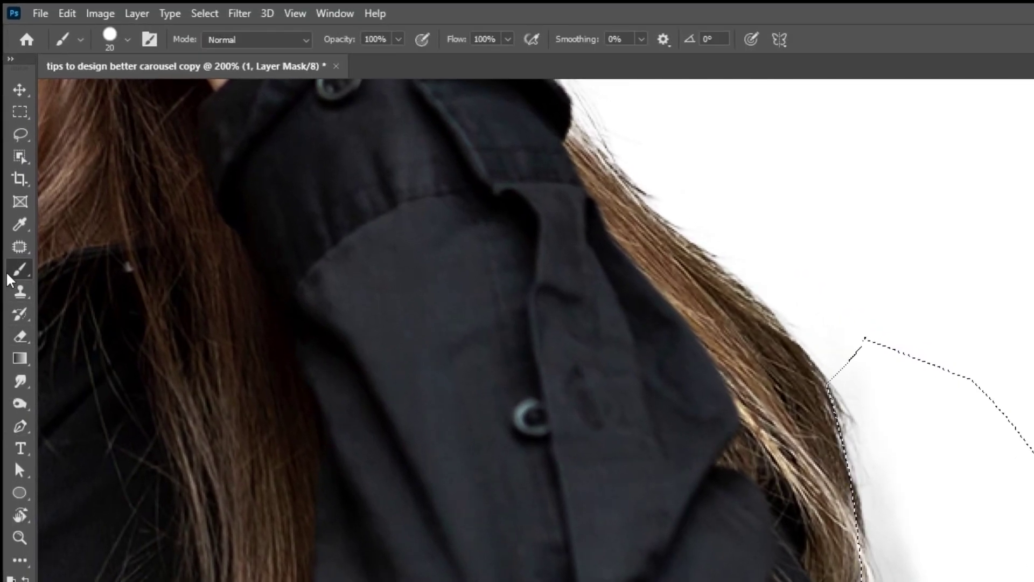
click(128, 39)
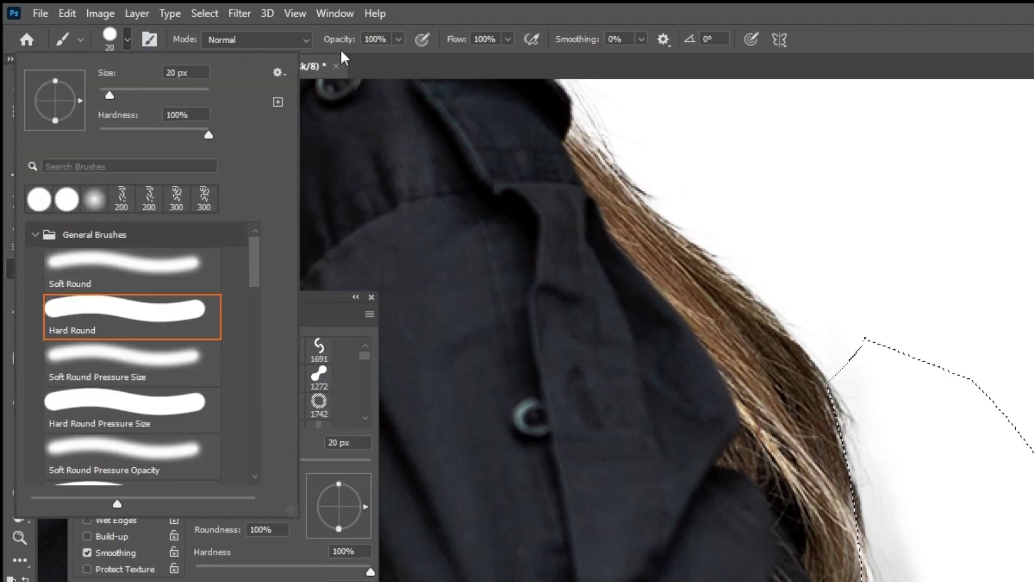
click(127, 39)
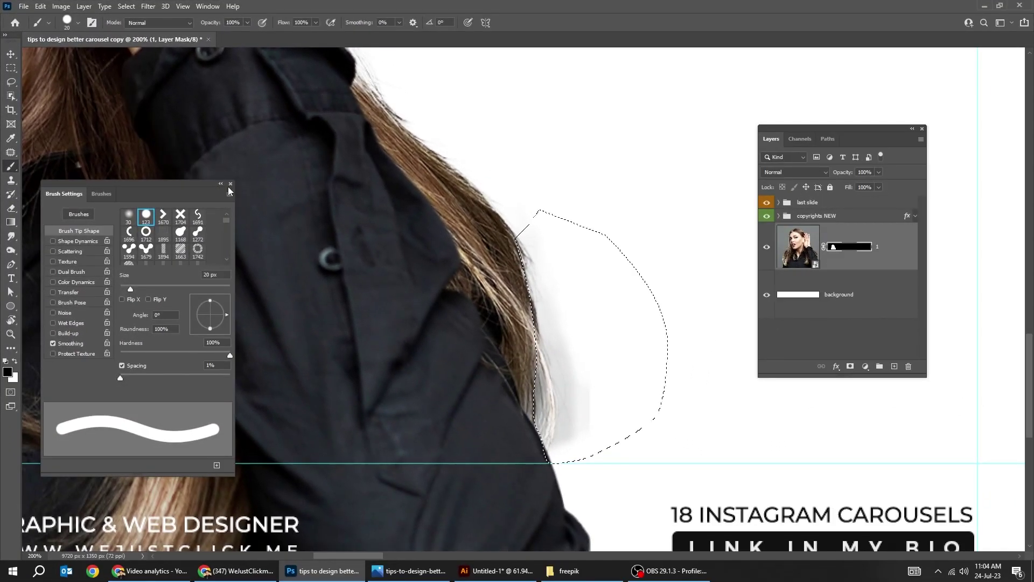
click(231, 183)
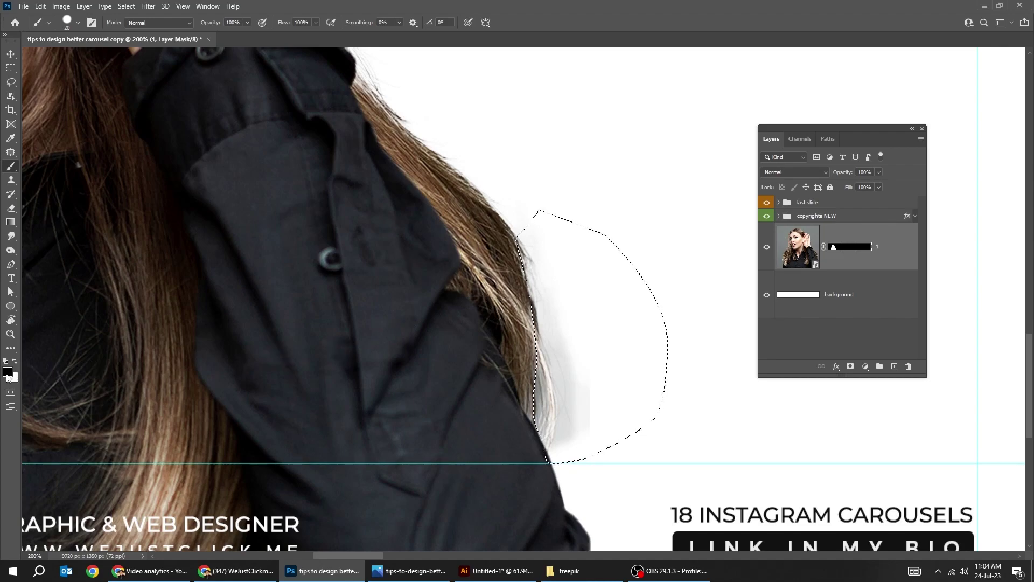
mouse_move(551, 321)
mouse_down()
mouse_move(532, 256)
mouse_move(540, 319)
mouse_move(547, 331)
mouse_move(553, 322)
mouse_move(545, 358)
mouse_move(559, 403)
mouse_move(567, 377)
mouse_move(538, 424)
mouse_move(583, 425)
mouse_move(567, 427)
mouse_move(584, 325)
mouse_up()
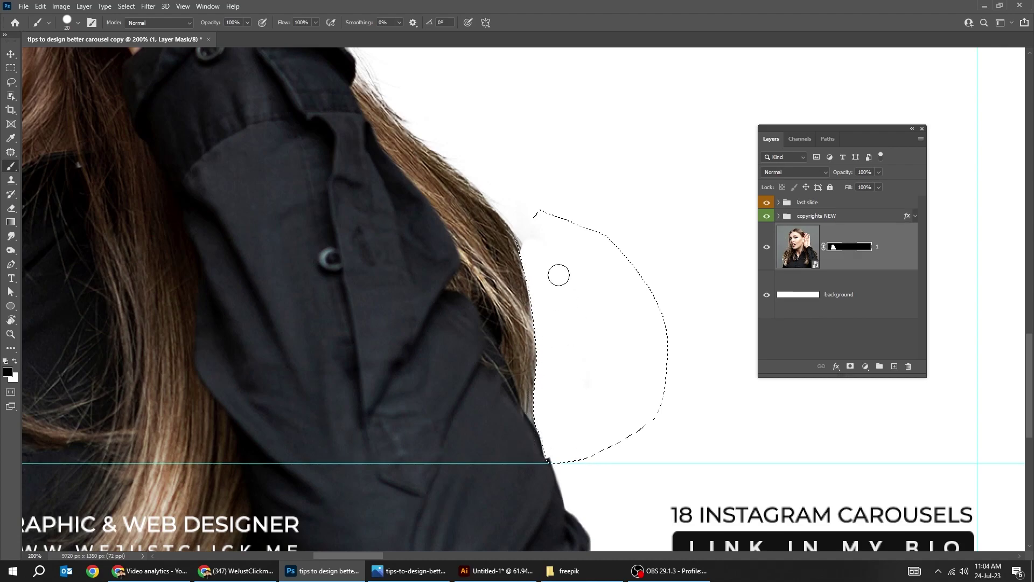
mouse_move(519, 250)
mouse_down()
mouse_move(534, 234)
mouse_move(540, 257)
mouse_up()
key(ctrl+d)
key(ctrl+0)
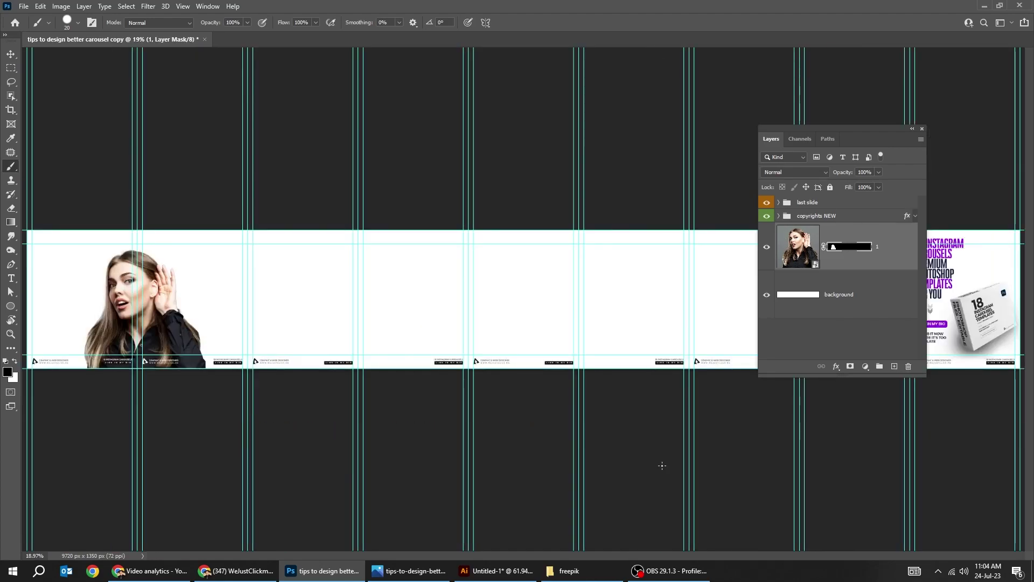
Add a Gradient fill layer directly above the background layer.
key(v)
ctrl+click(136, 280)
ctrl+click(137, 280)
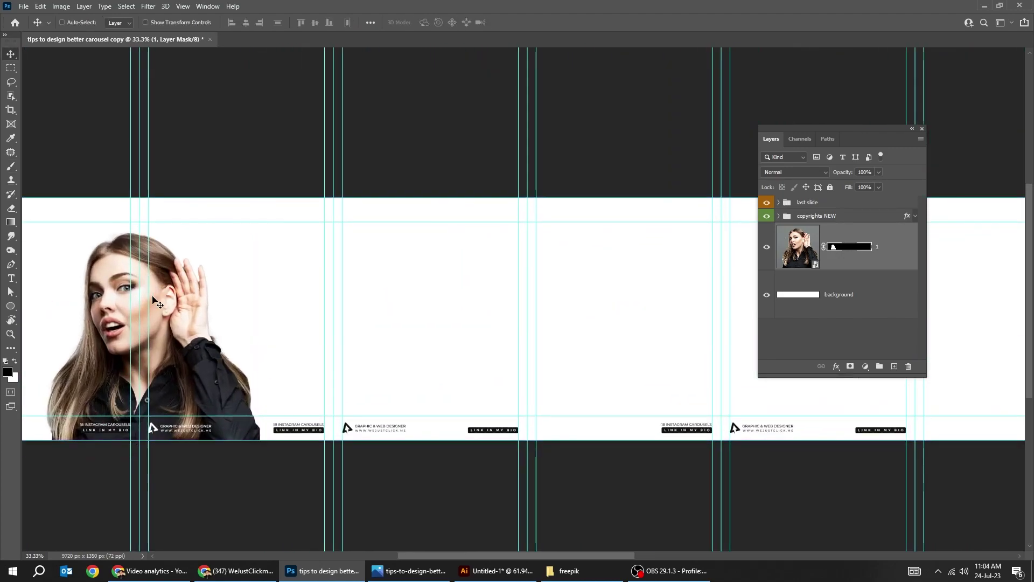
drag(144, 298, 386, 287)
ctrl+click(422, 296)
drag(201, 404, 321, 358)
click(872, 304)
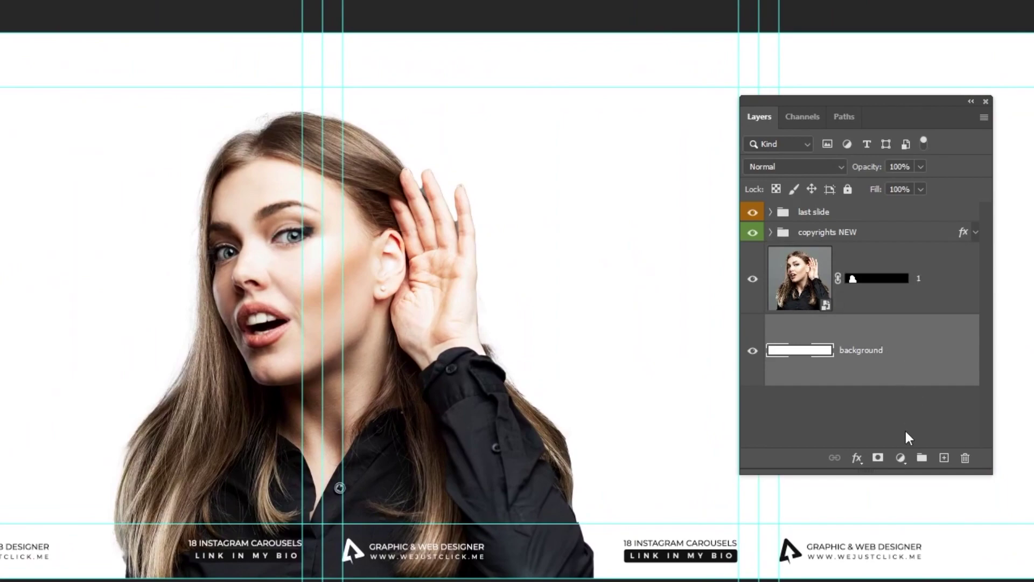
click(900, 459)
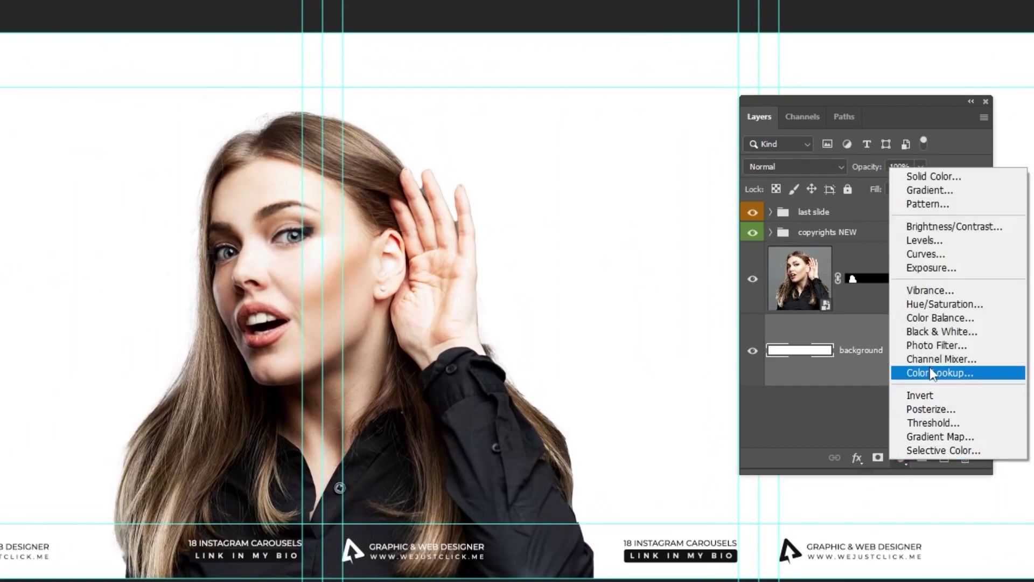
click(930, 191)
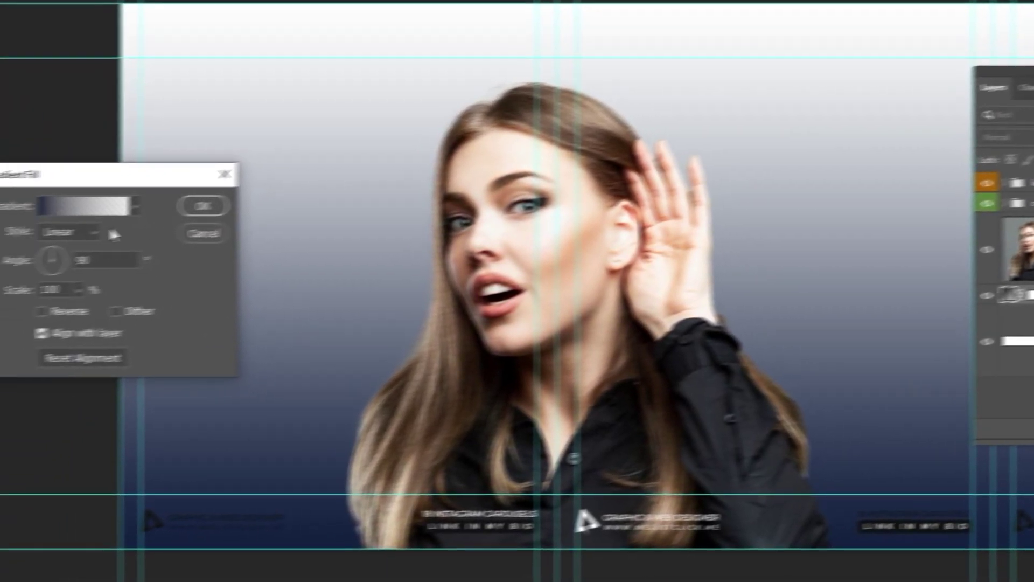
Apply the Black, White preset from the Basics group to the fill layer's gradient.
click(214, 193)
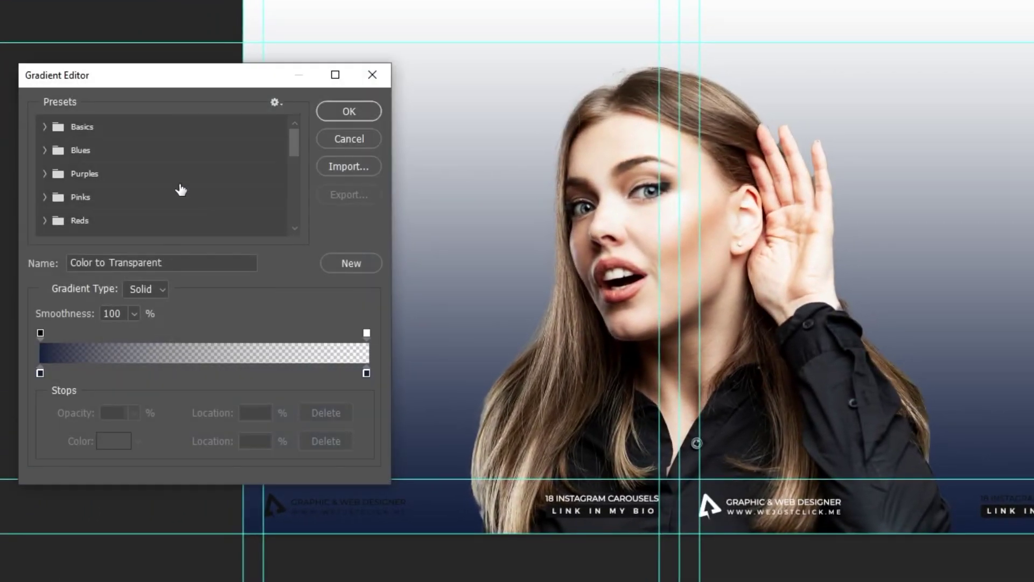
click(45, 127)
click(125, 154)
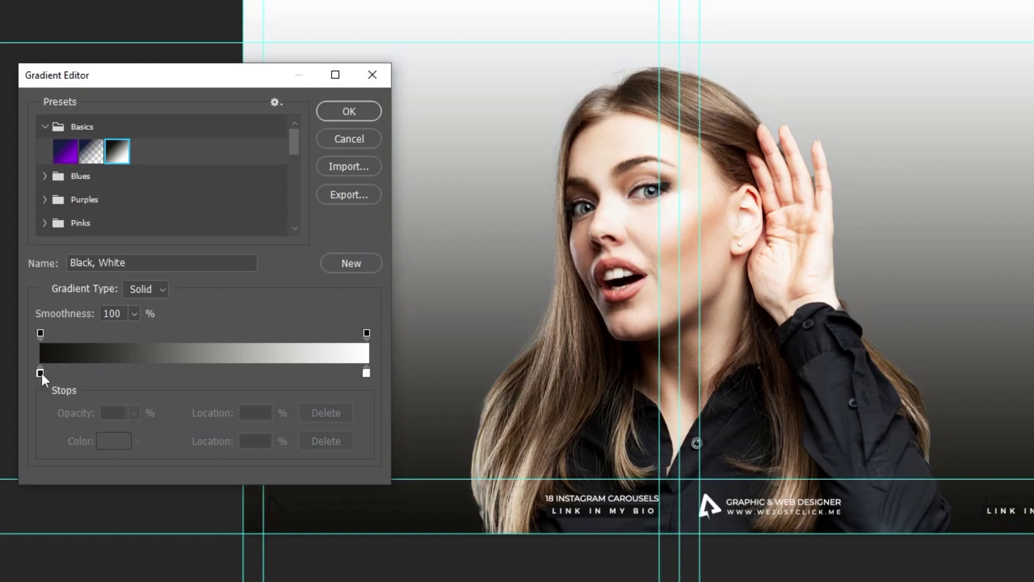
Set the gradient's black colour stop to light grey with hue 0, saturation 0 and brightness 75%.
click(41, 372)
click(105, 440)
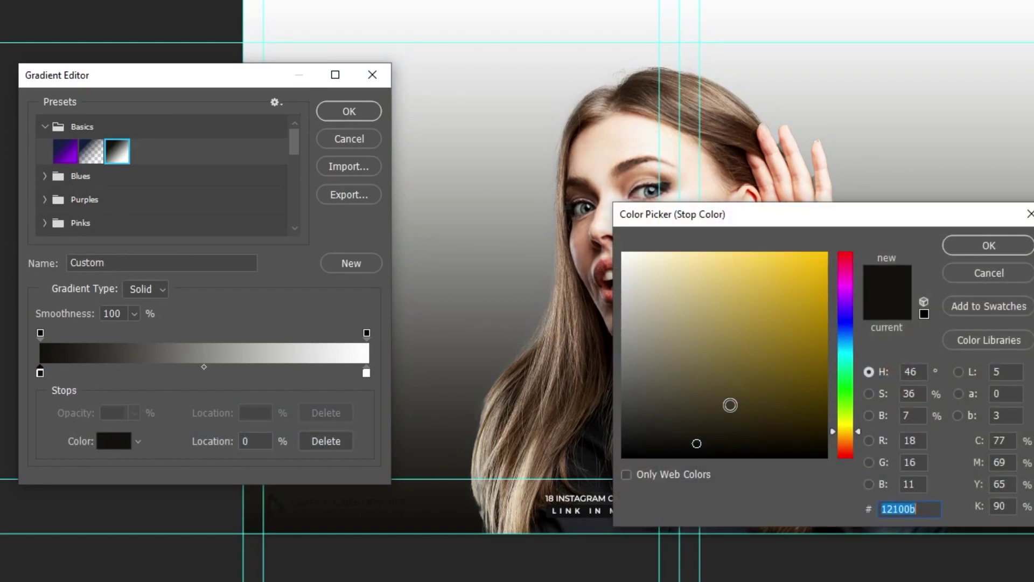
double_click(922, 374)
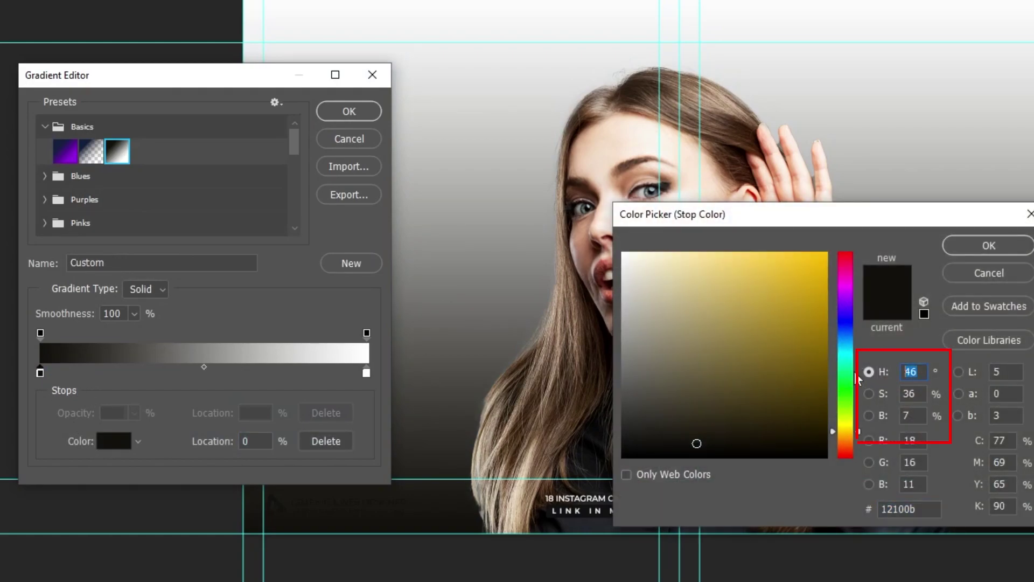
text(0)
key(Tab)
text(0)
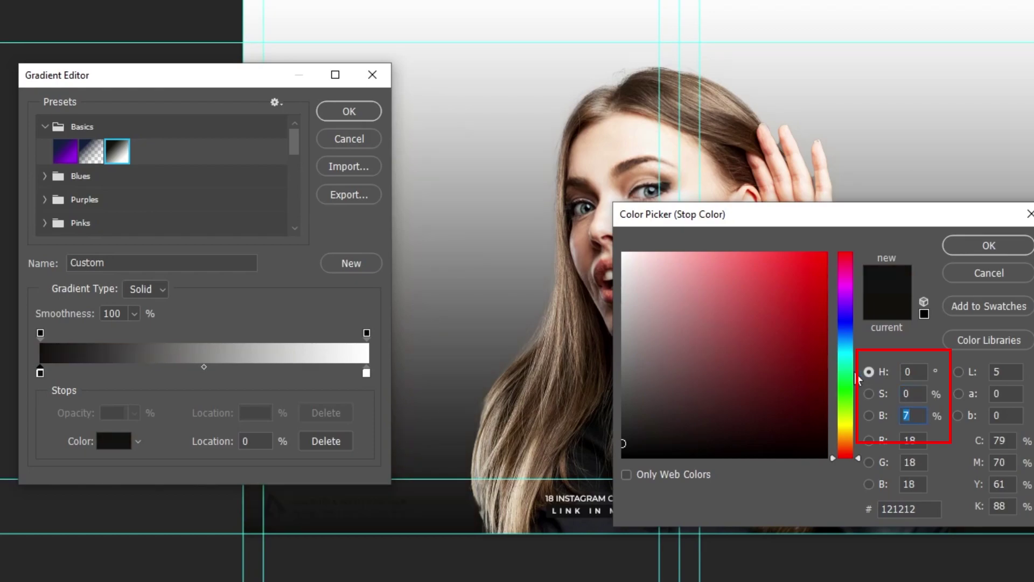
text(70)
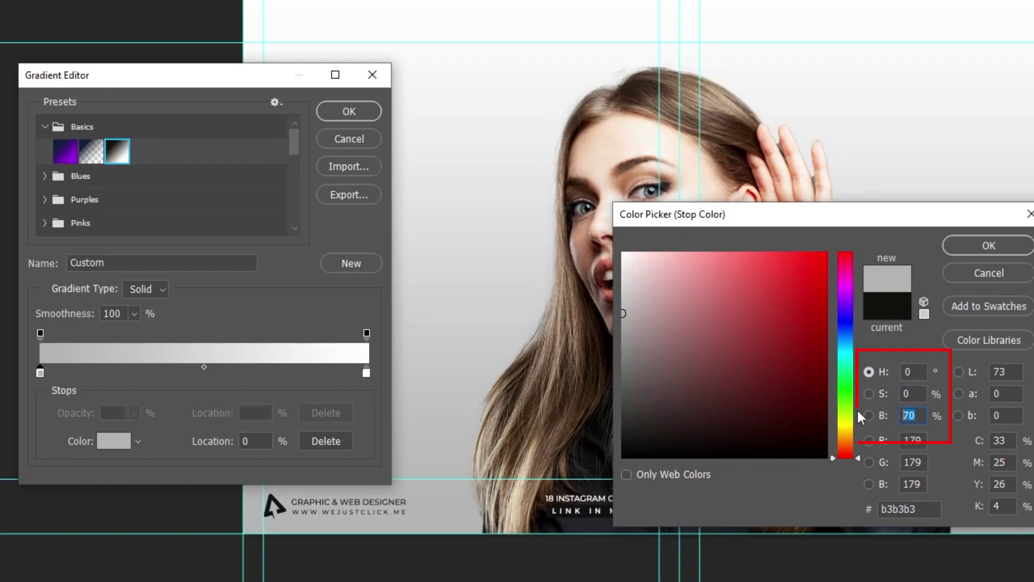
text(75)
click(990, 246)
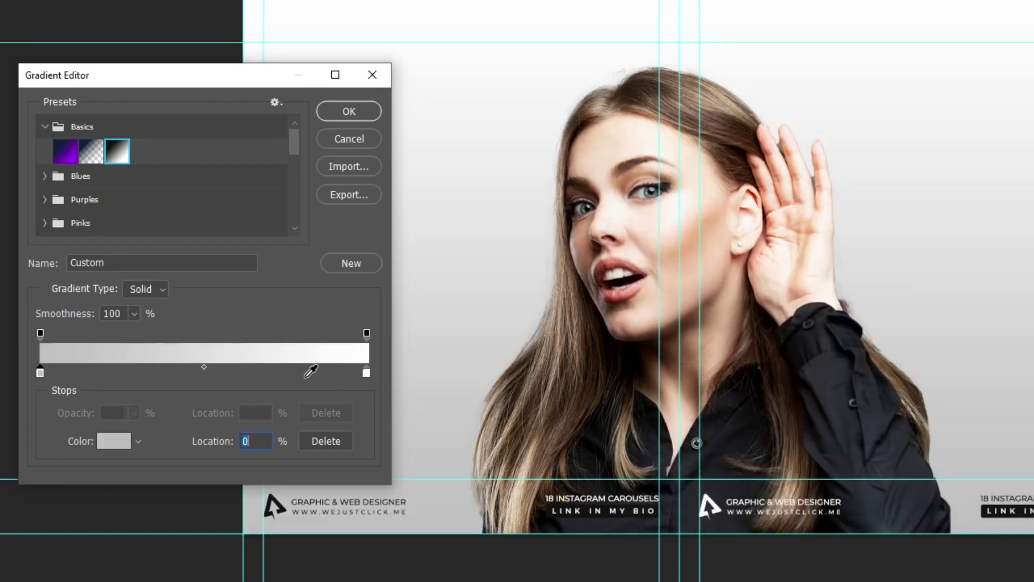
Place the gradient's white stop near the middle and set the 99% end stop to grey with hue 0, saturation 0 and brightness 75%.
drag(364, 373, 195, 377)
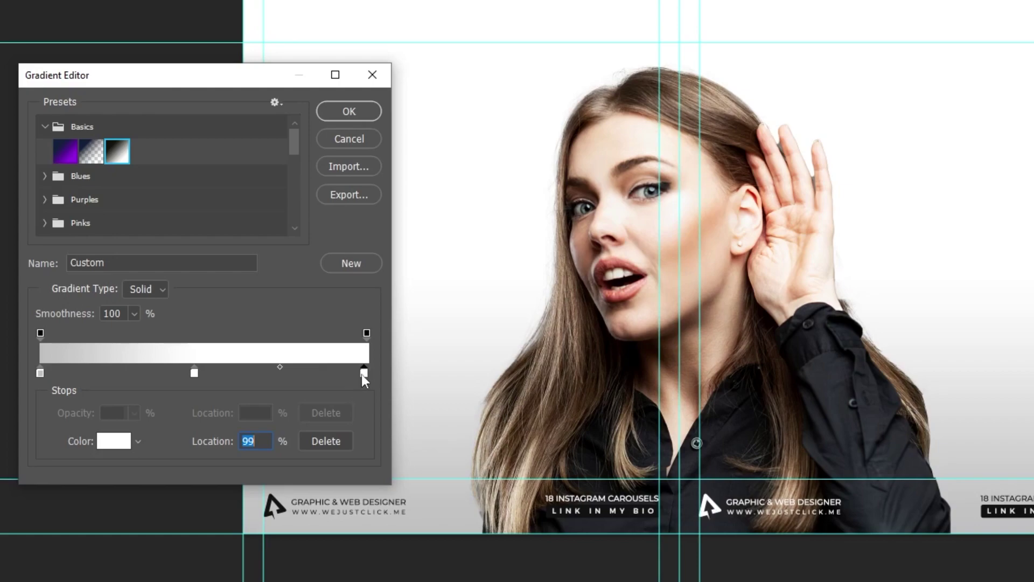
double_click(363, 373)
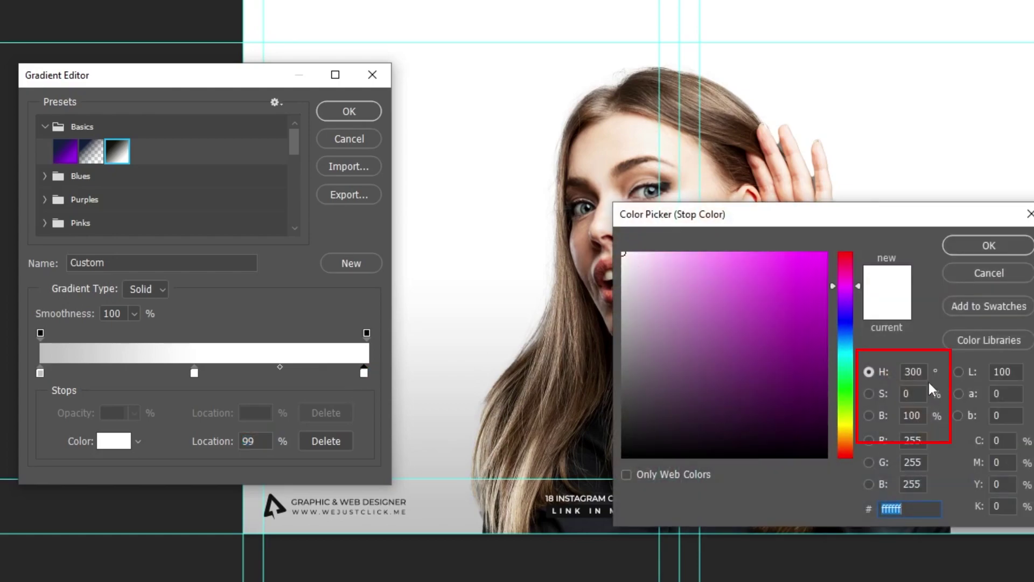
click(922, 372)
text(0)
key(Tab)
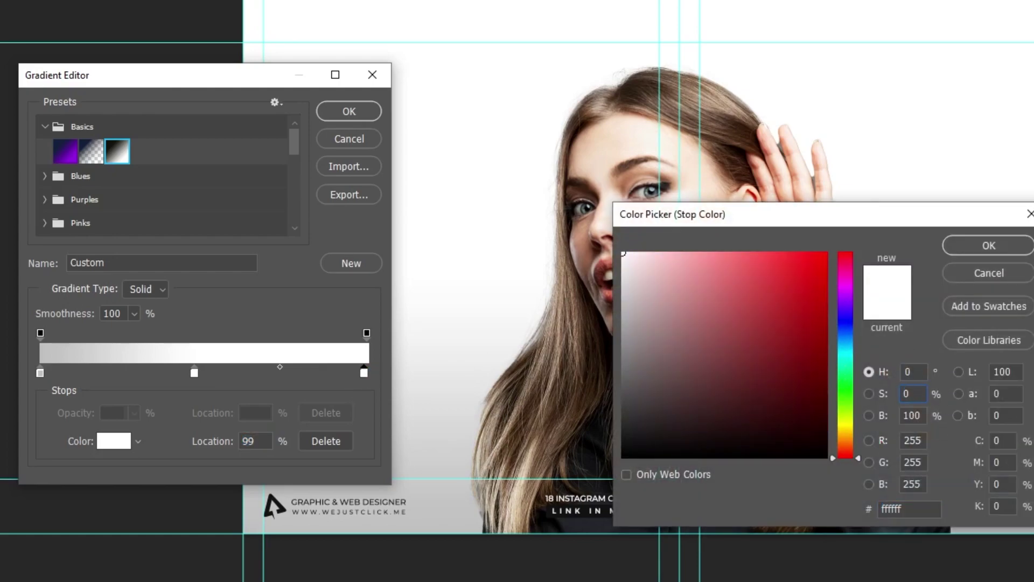
text(75)
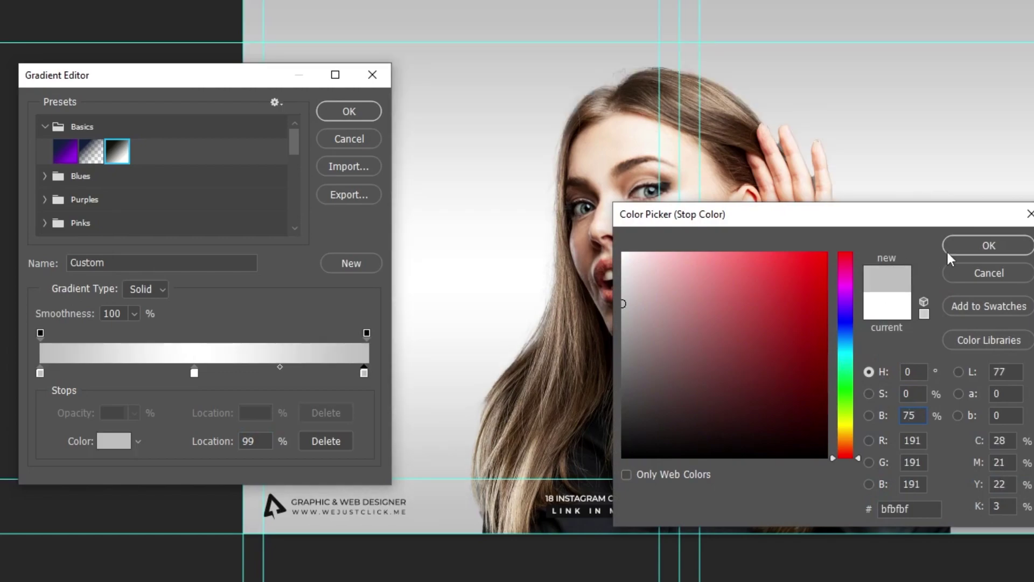
click(979, 249)
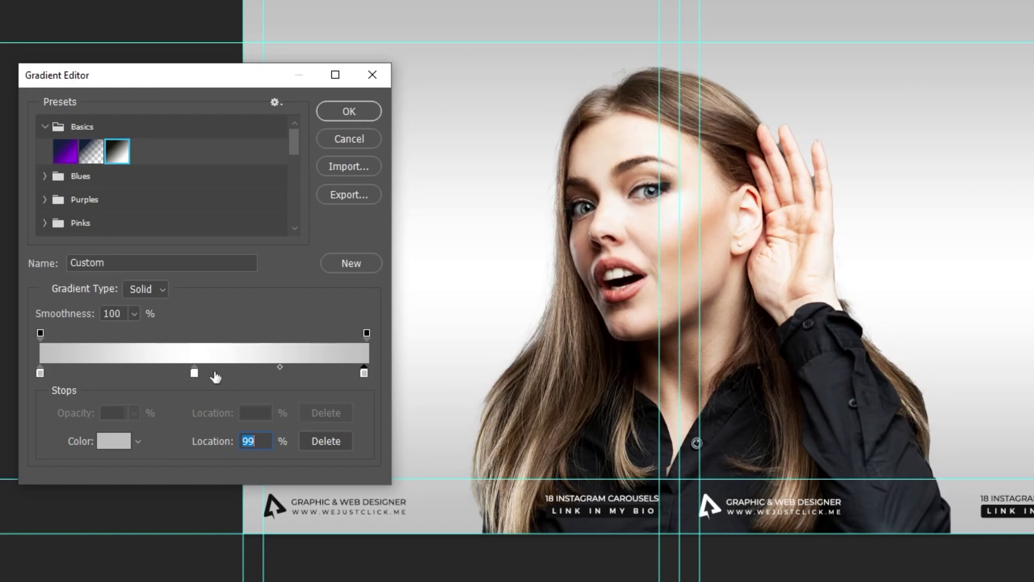
Set the middle white stop's location to 49%, shift the gradient slightly vertically on the canvas and apply the gradient fill.
drag(191, 374, 200, 372)
key(ctrl+z)
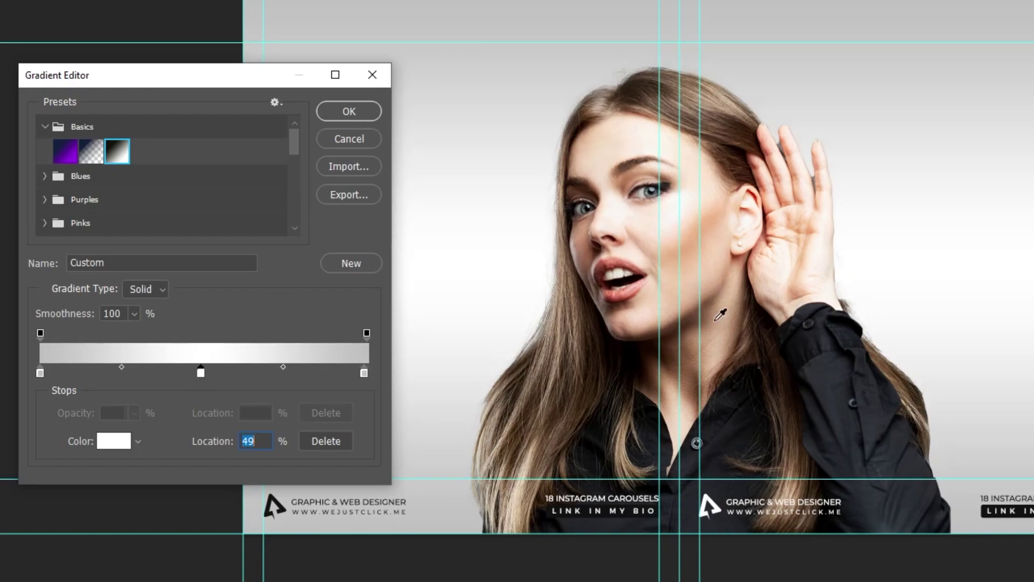
click(351, 111)
drag(474, 237, 474, 249)
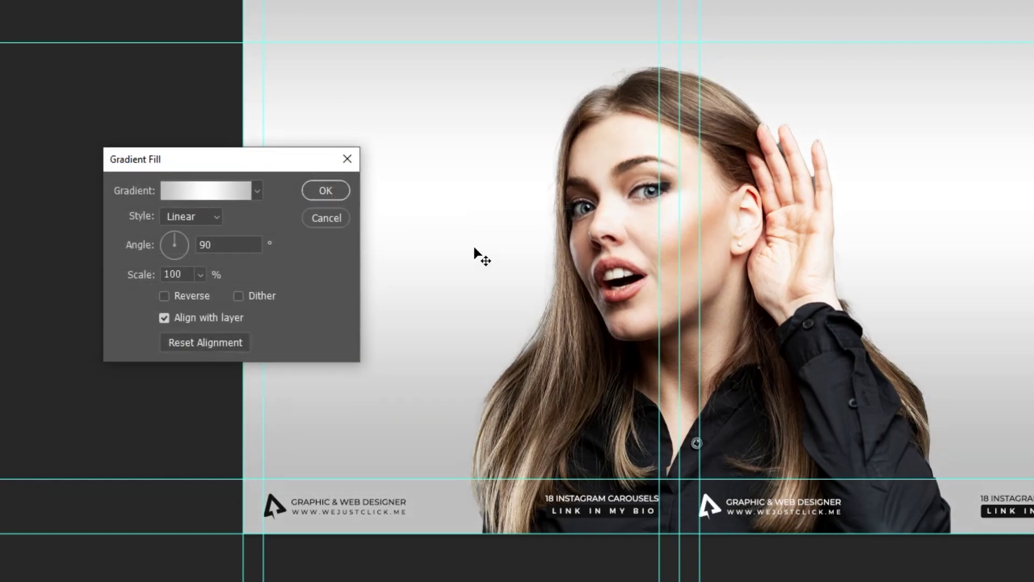
click(313, 192)
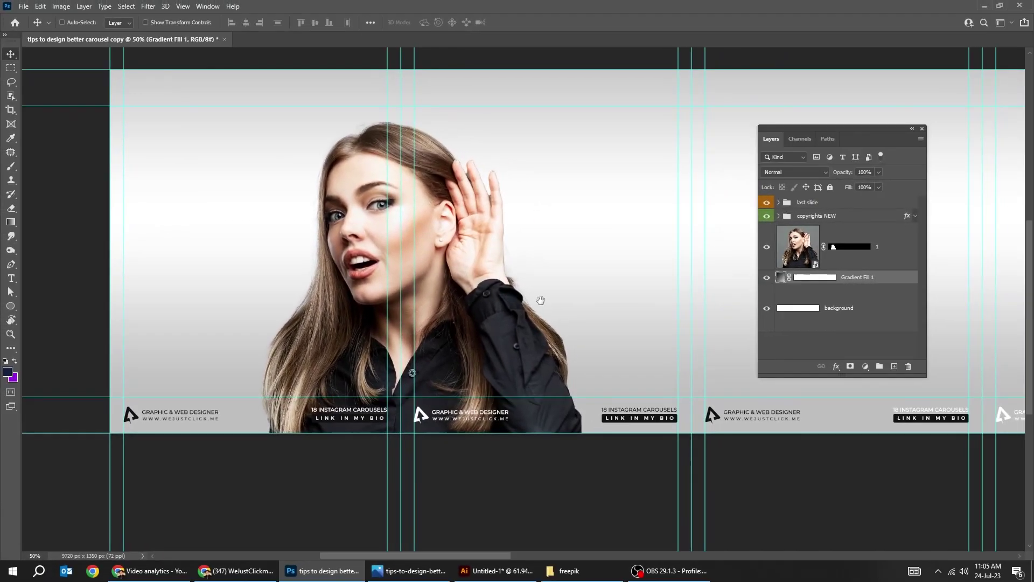
Activate the Horizontal Type tool and set the foreground colour to dark navy #111f3d.
mouse_move(297, 269)
mouse_down()
mouse_move(309, 291)
mouse_move(292, 267)
mouse_up()
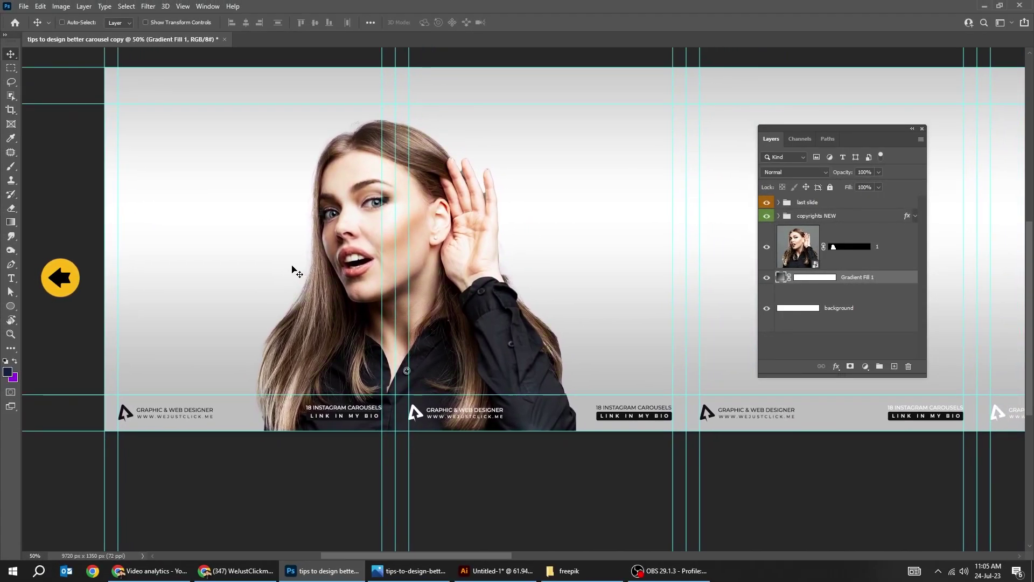
key(t)
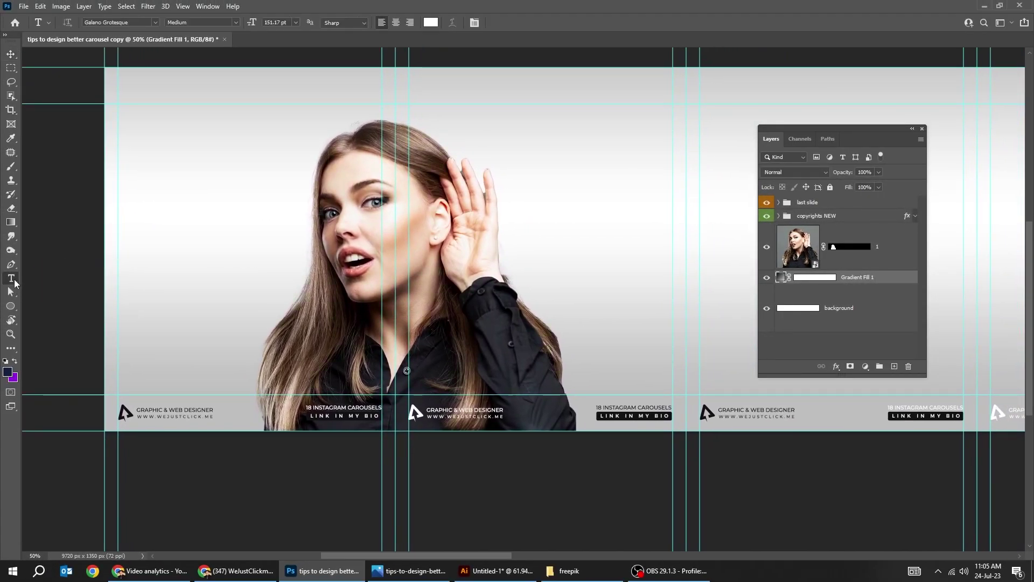
click(8, 371)
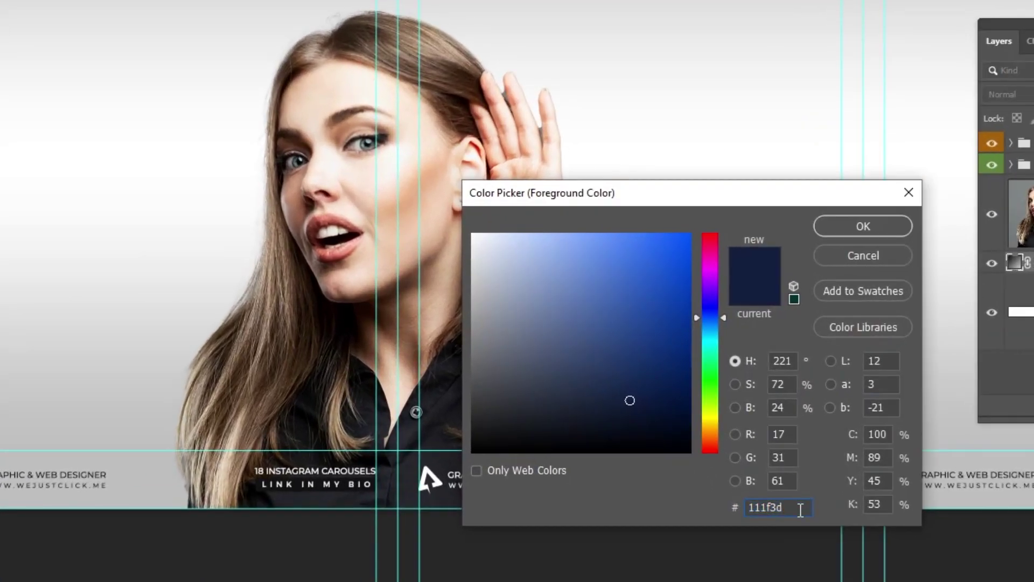
click(639, 433)
click(830, 225)
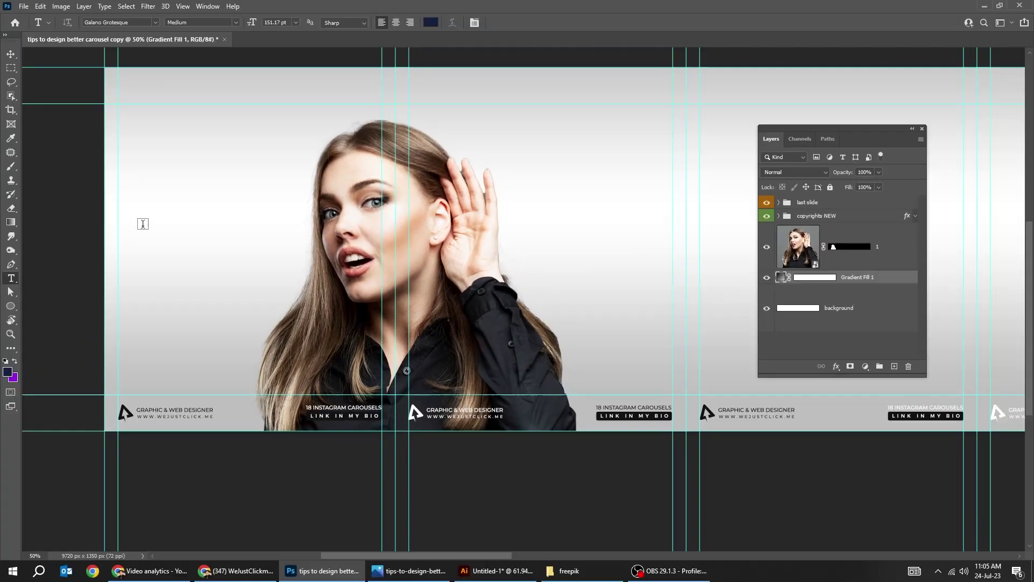
Add the headline "TIPS TO DESIGN BETTER CAROUSEL" on four lines beside the woman on the first slide and commit the text.
click(143, 224)
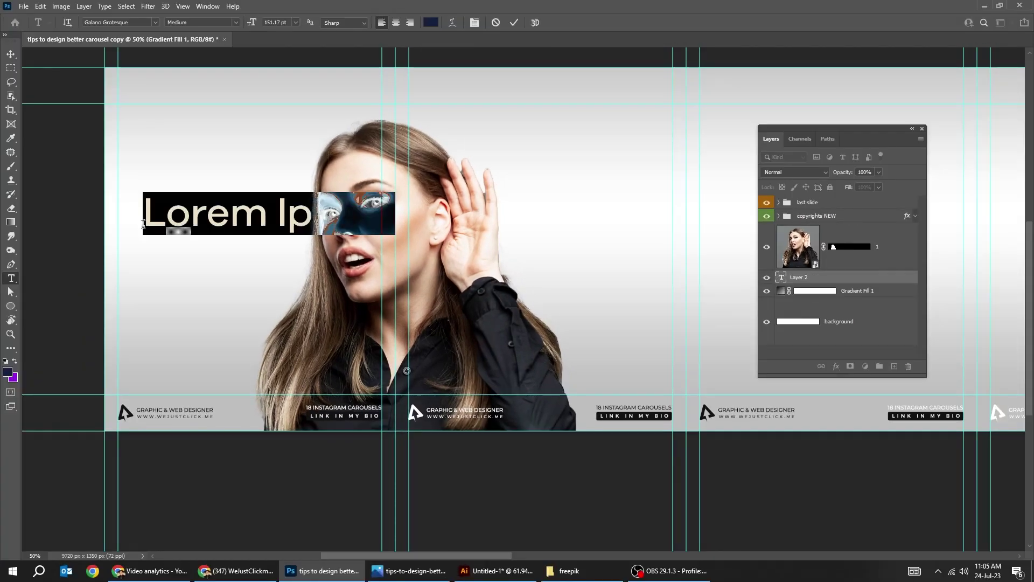
text(TIPS )
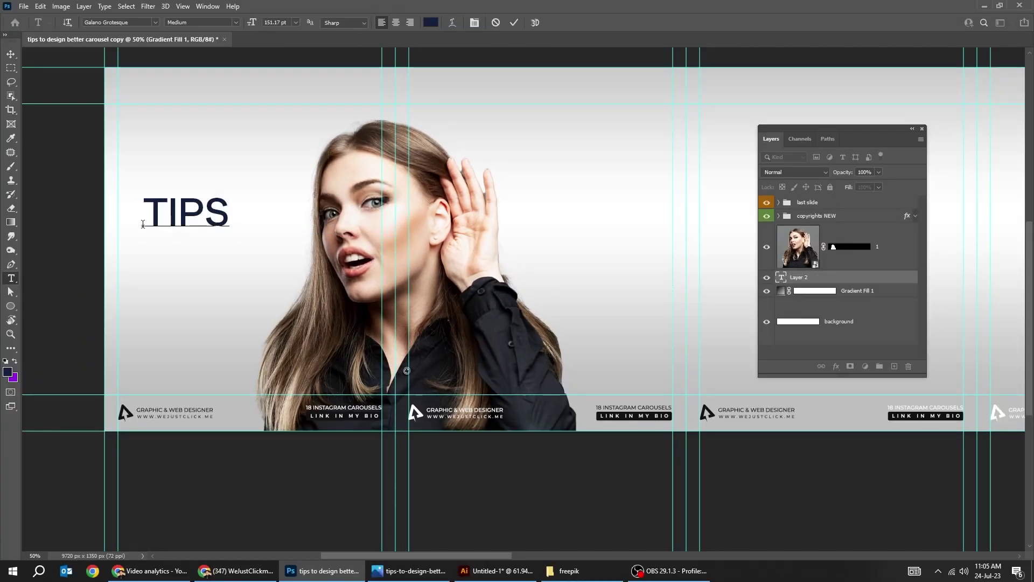
text(TO DESIGN)
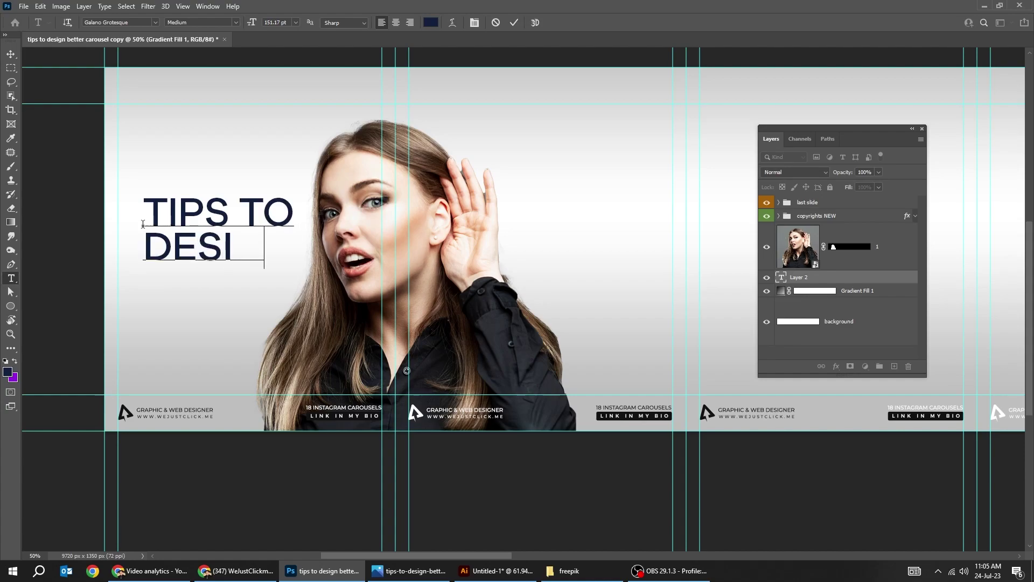
key(Return)
text(BETTER)
key(Return)
text(CAROUS)
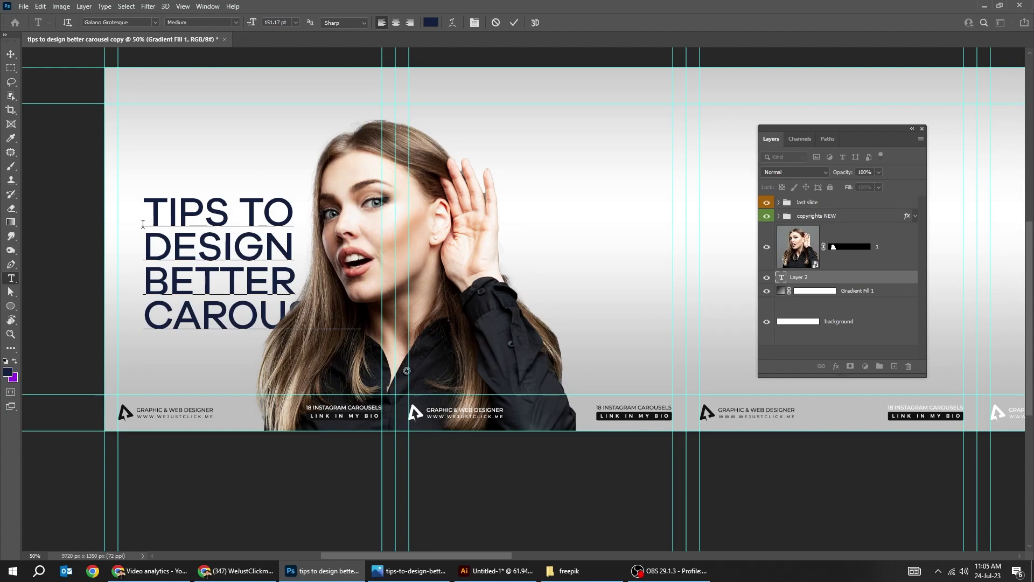
key(ctrl)
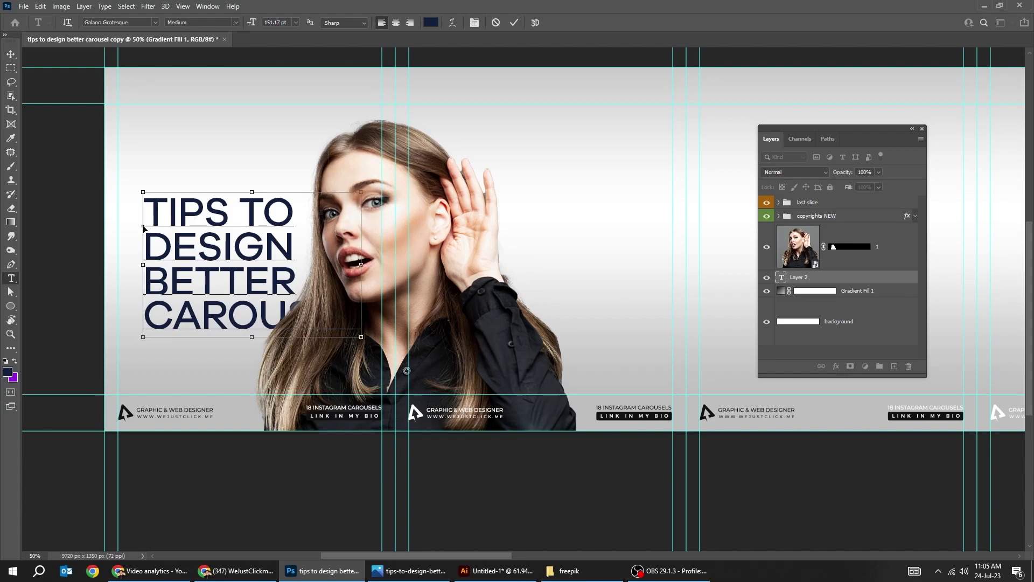
key(ctrl+t)
key(ctrl+Return)
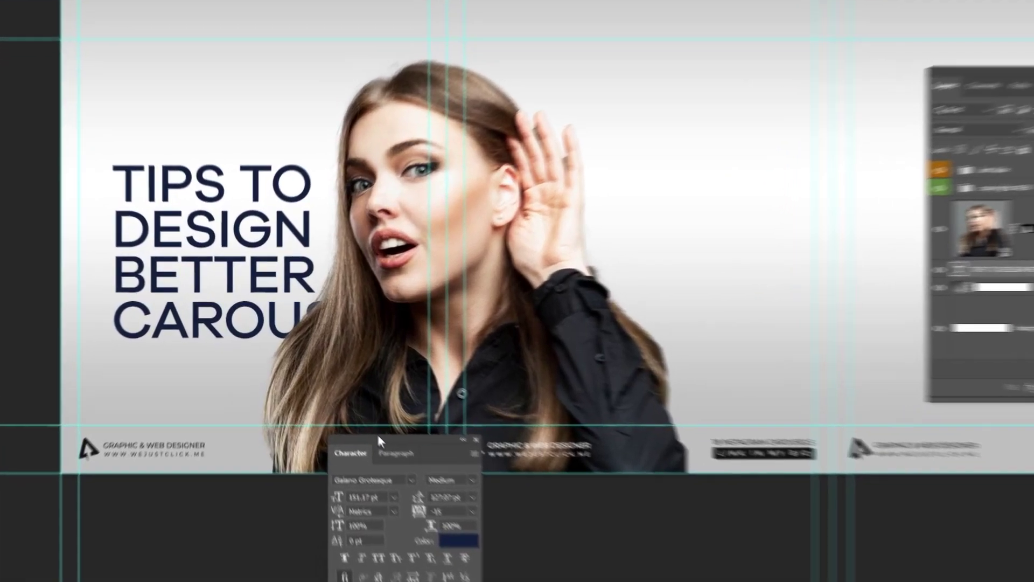
Set the headline's font to Bw Stretch Black at 188 pt with 158 pt leading.
drag(348, 408, 399, 203)
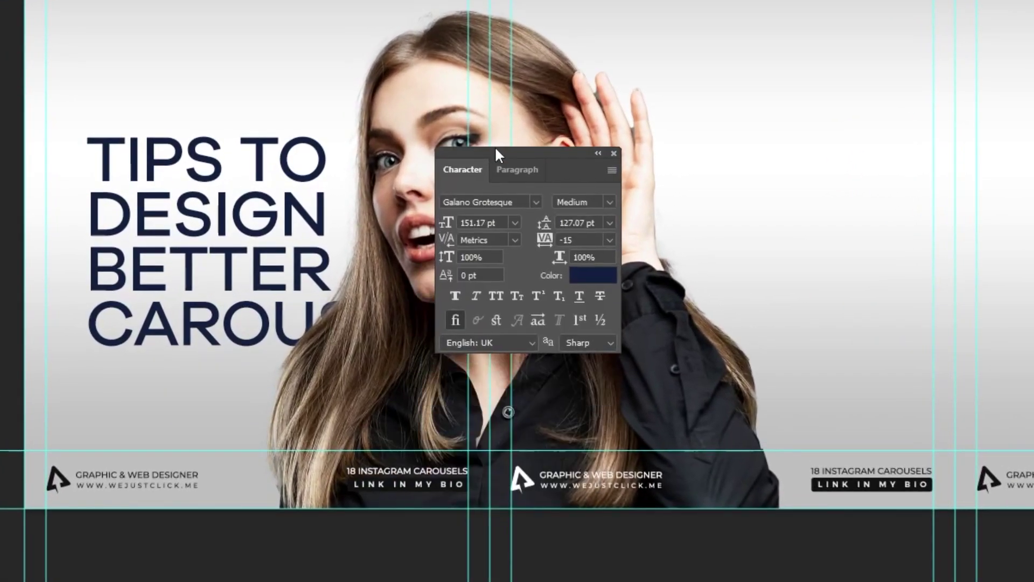
click(501, 201)
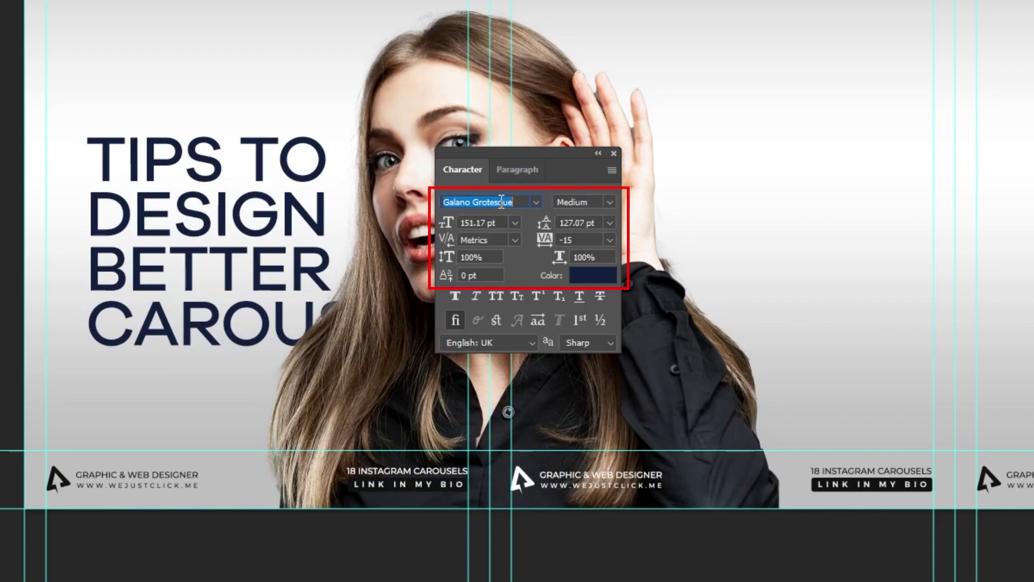
text(BW)
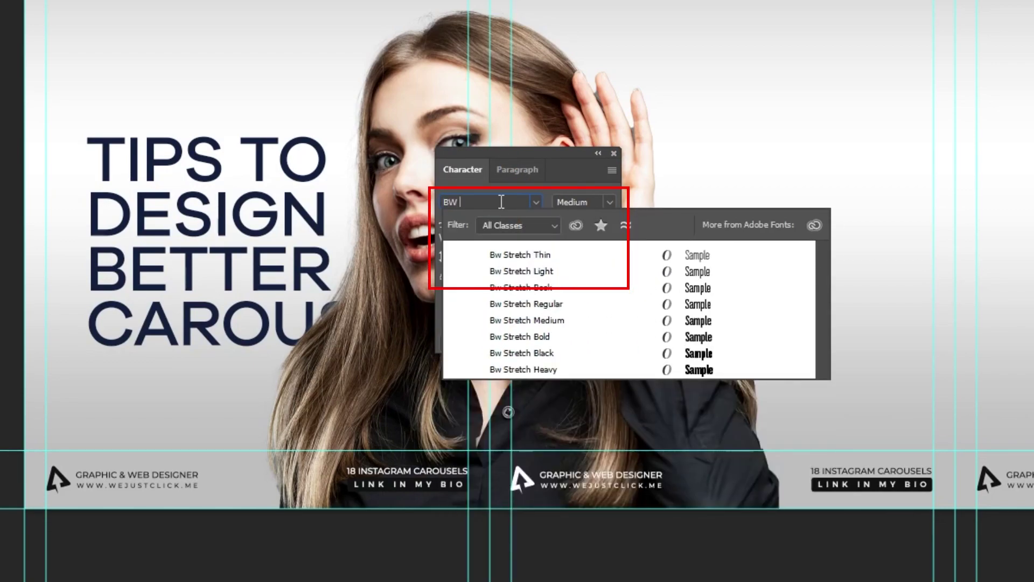
text( STRET)
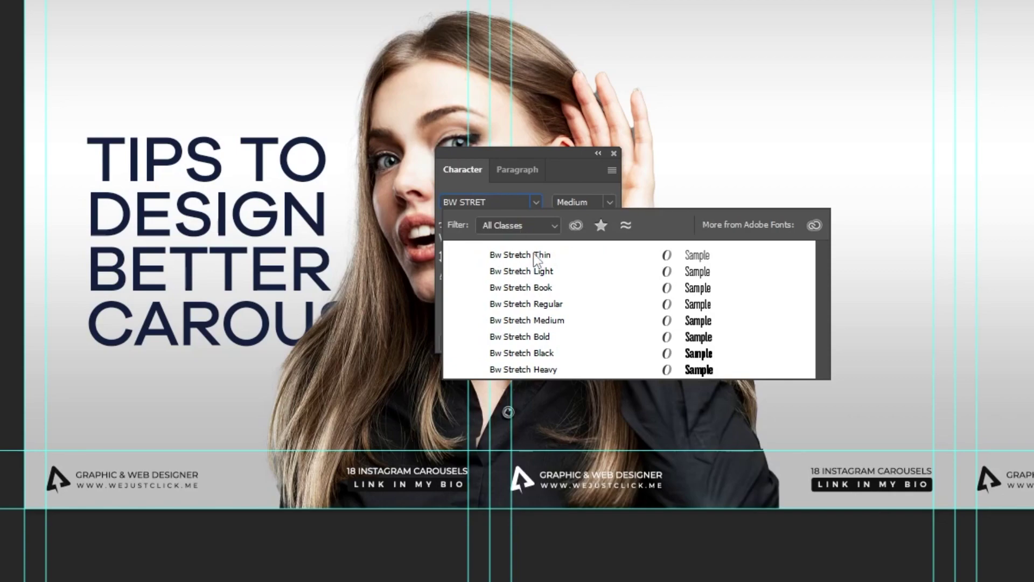
click(557, 351)
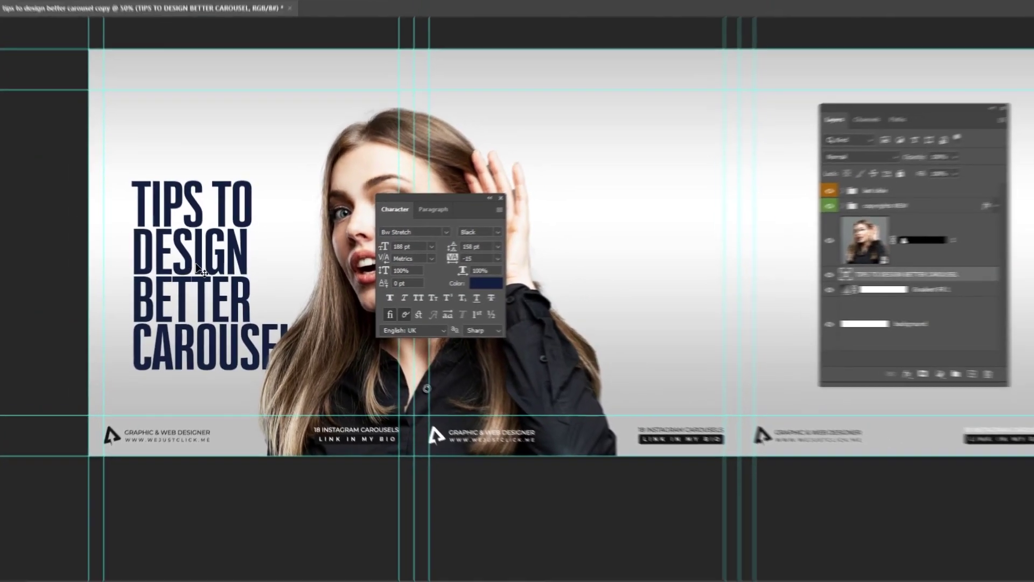
Align the headline to the first slide's left margin guide and scale it down to about 177.69 pt.
drag(177, 240, 148, 205)
drag(181, 248, 179, 246)
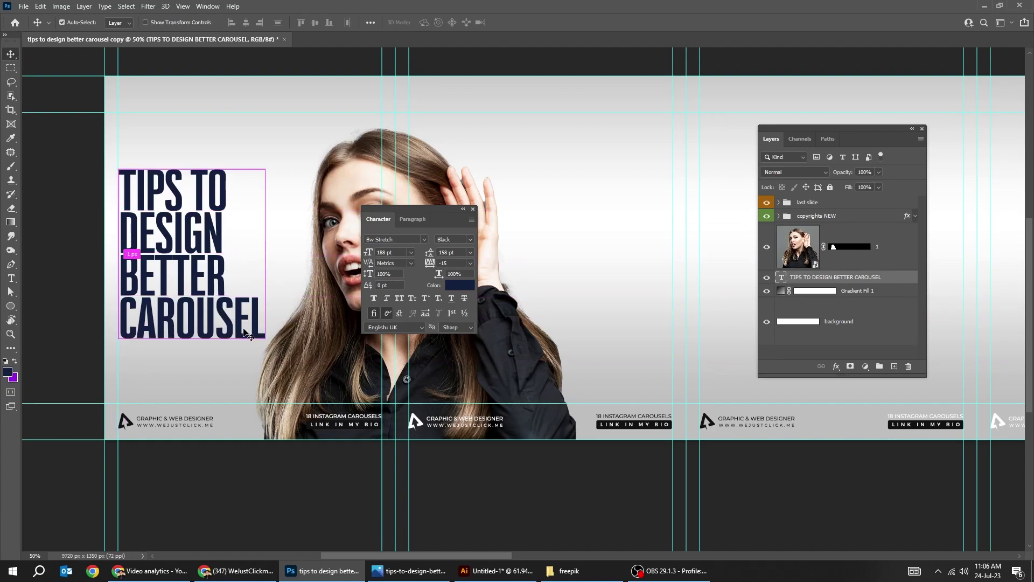
key(ctrl+t)
drag(262, 350, 255, 343)
key(Return)
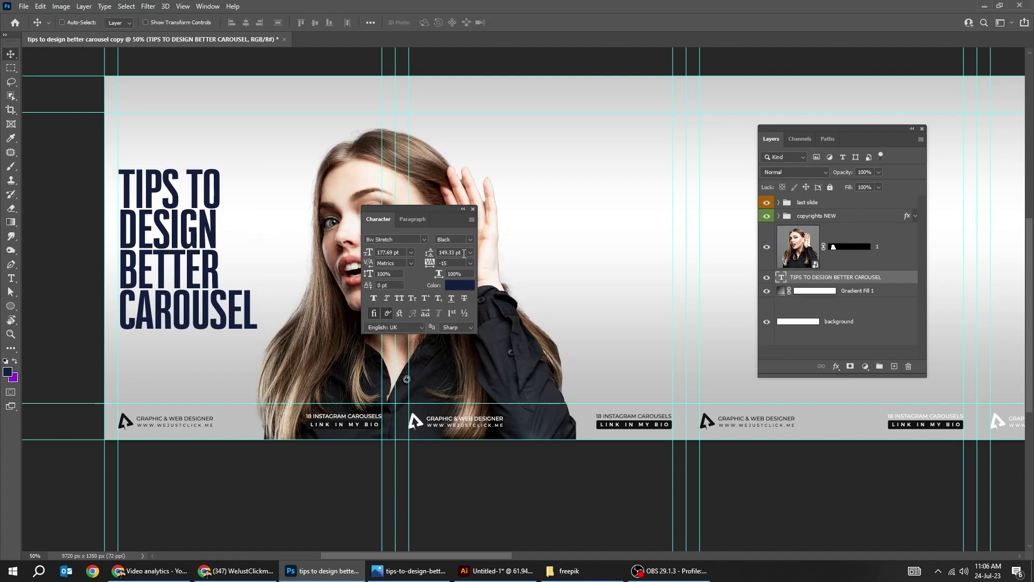
Set the headline's leading to 152 pt.
text(152)
key(Return)
Recolour the words "BETTER CAROUSEL" in the headline to purple #9305e2.
key(t)
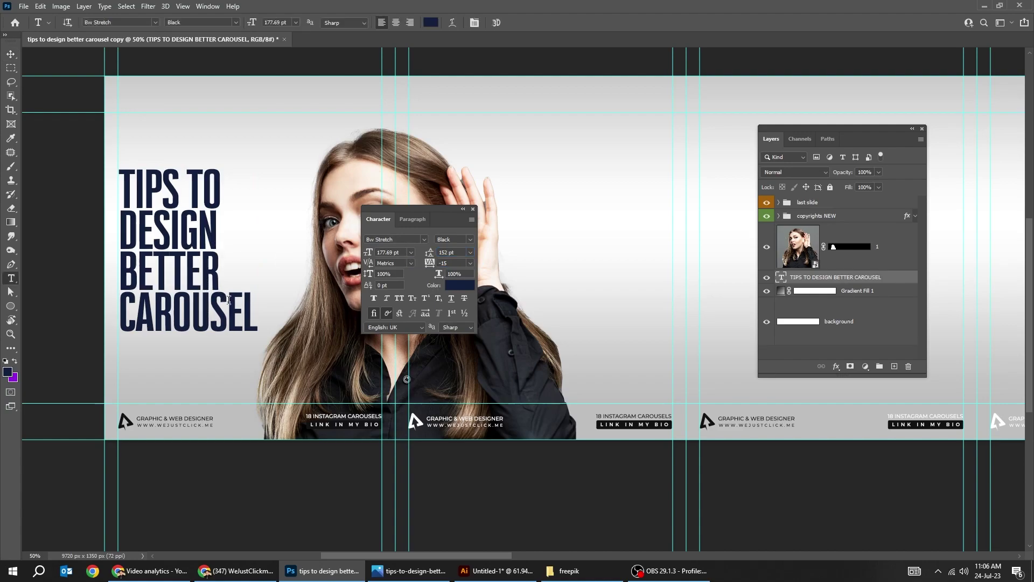
drag(256, 321, 102, 276)
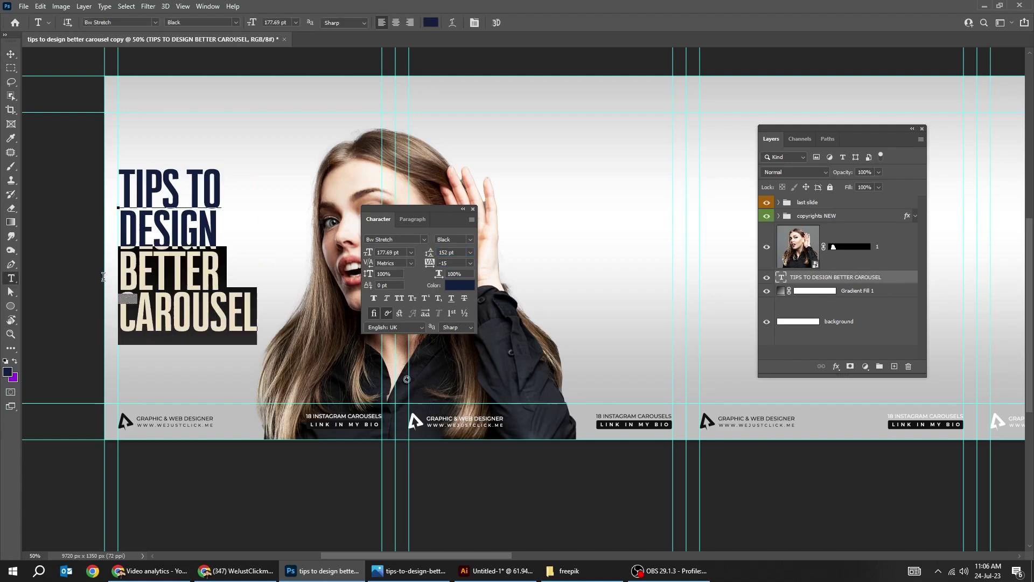
click(205, 287)
click(459, 287)
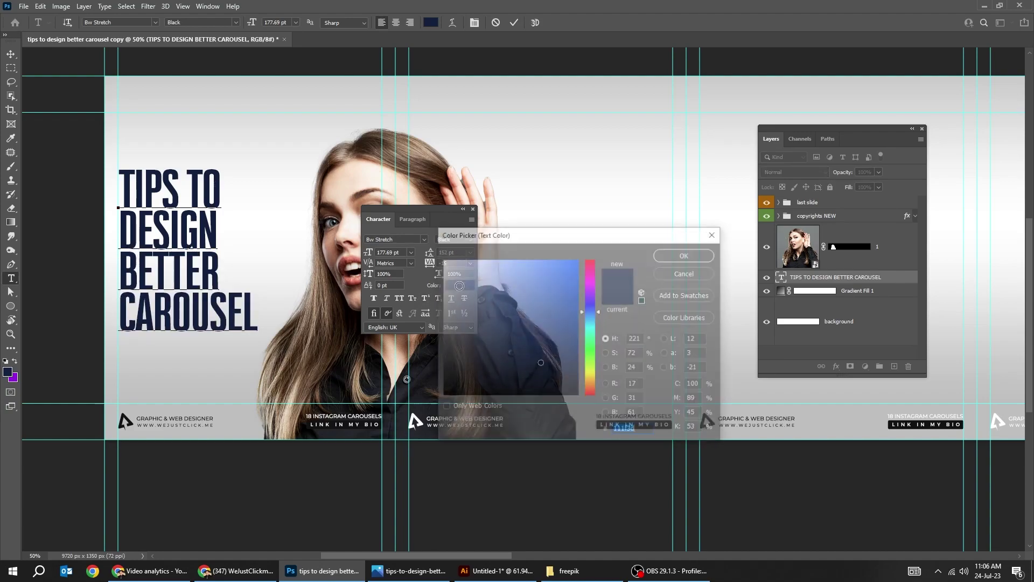
text(9305e2)
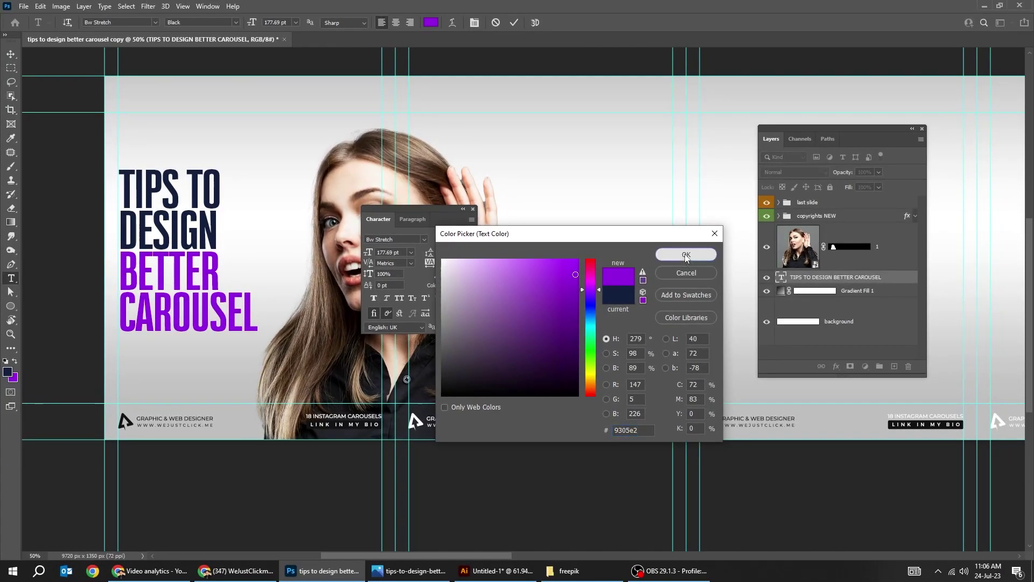
click(686, 254)
click(11, 55)
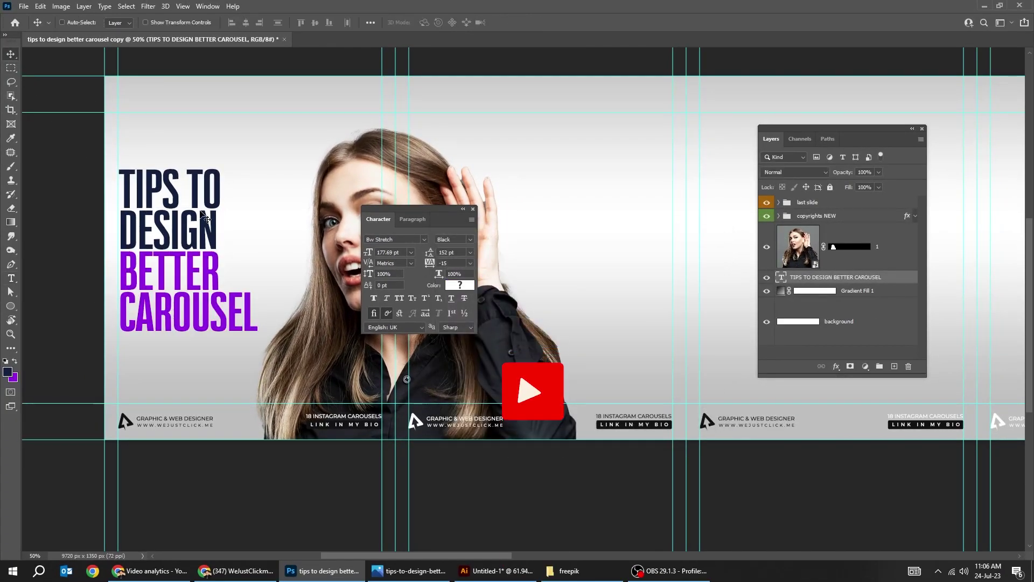
Duplicate the headline onto the second slide, to the right of the woman.
key(Tab)
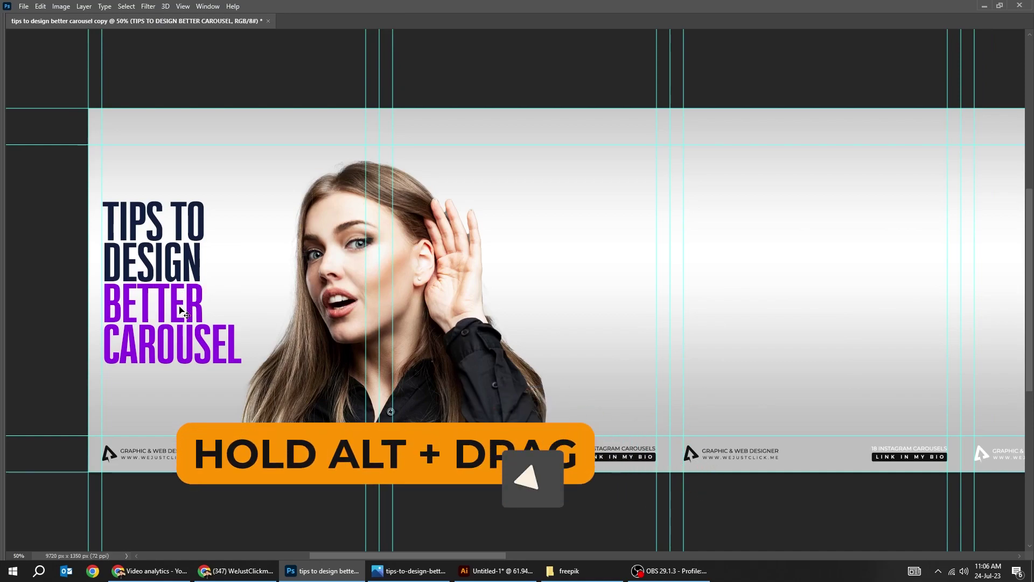
drag(181, 311, 599, 323)
key(Tab)
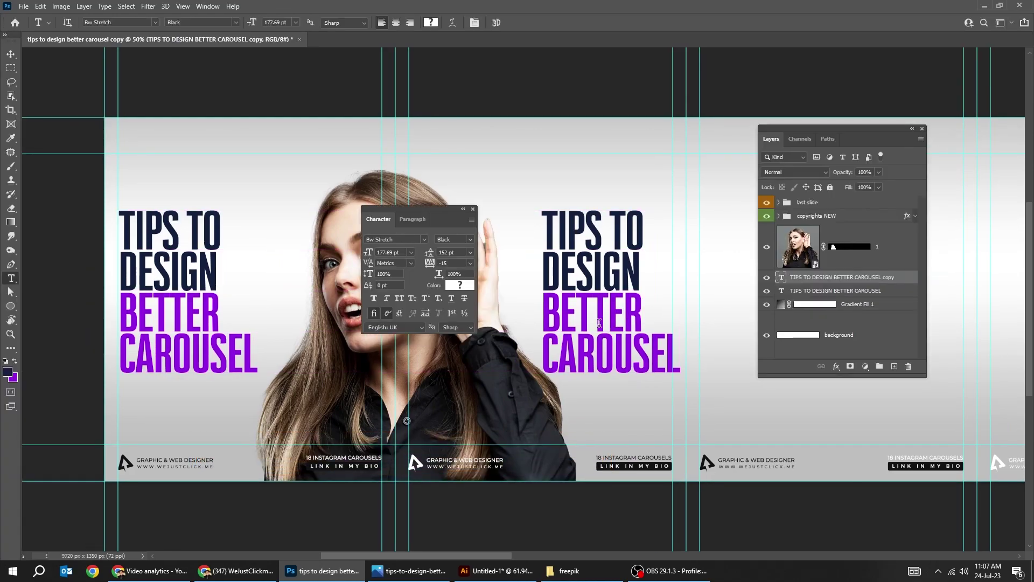
Right-align the paragraph text of the duplicated headline.
click(415, 223)
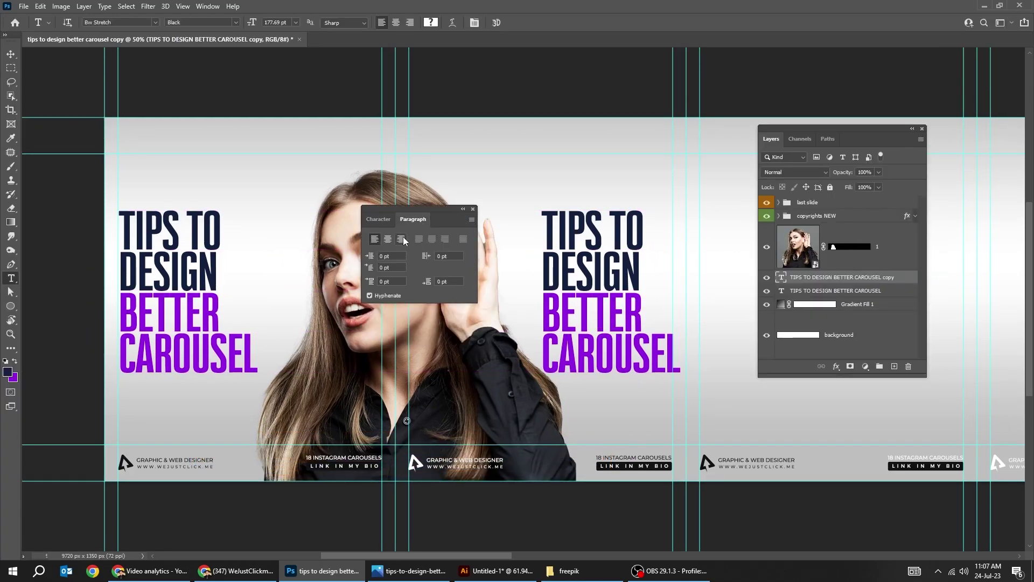
click(402, 239)
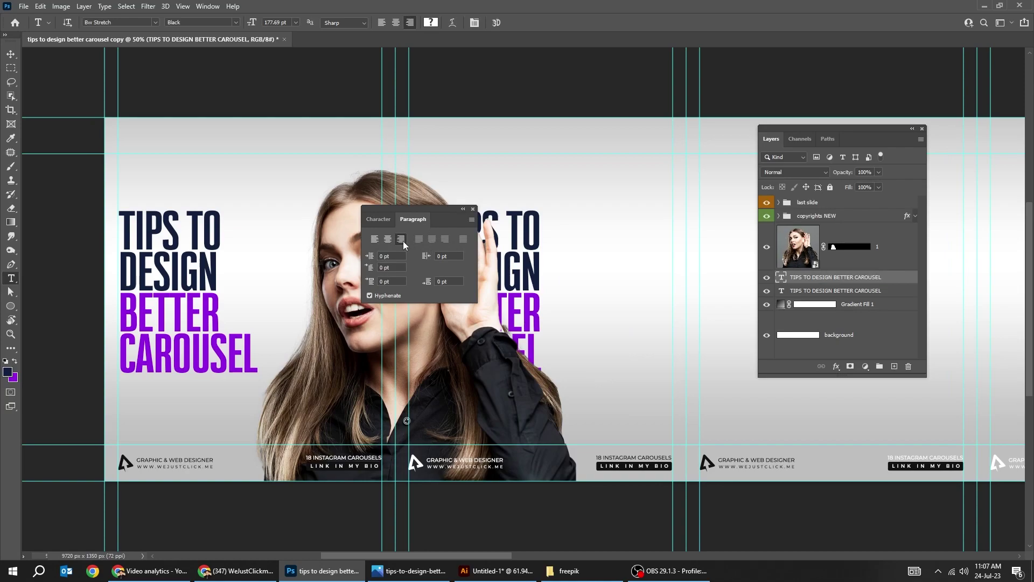
click(474, 210)
key(v)
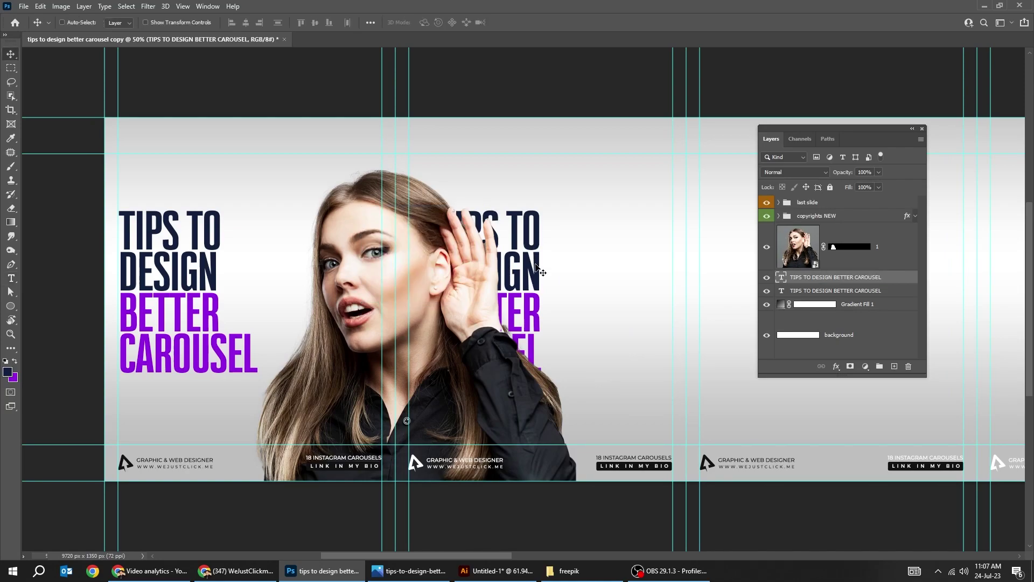
Move the duplicated headline to the second slide's right margin guide and replace its text with "TO ATTRACT MORE CLIENTS".
drag(530, 270, 663, 269)
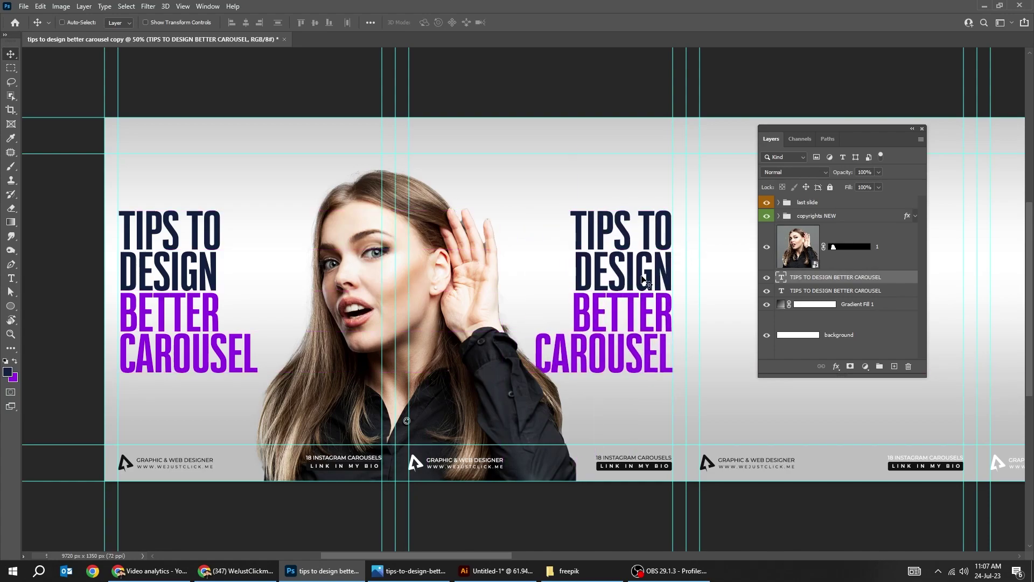
double_click(663, 270)
key(ctrl+a)
text(TO ATTRACT)
key(Return)
text(MORE)
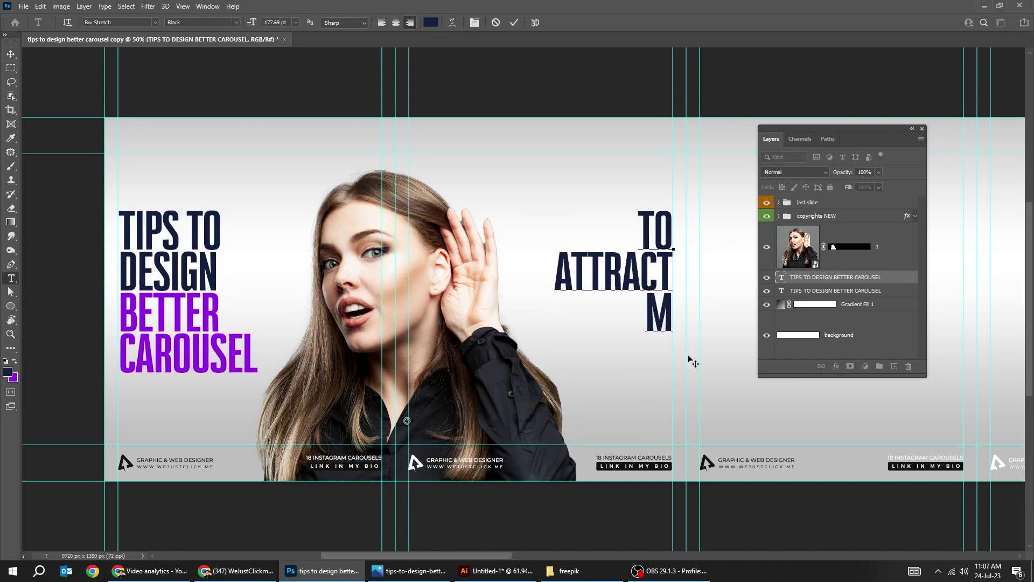
key(Return)
text(CLIENTS)
key(ctrl+Return)
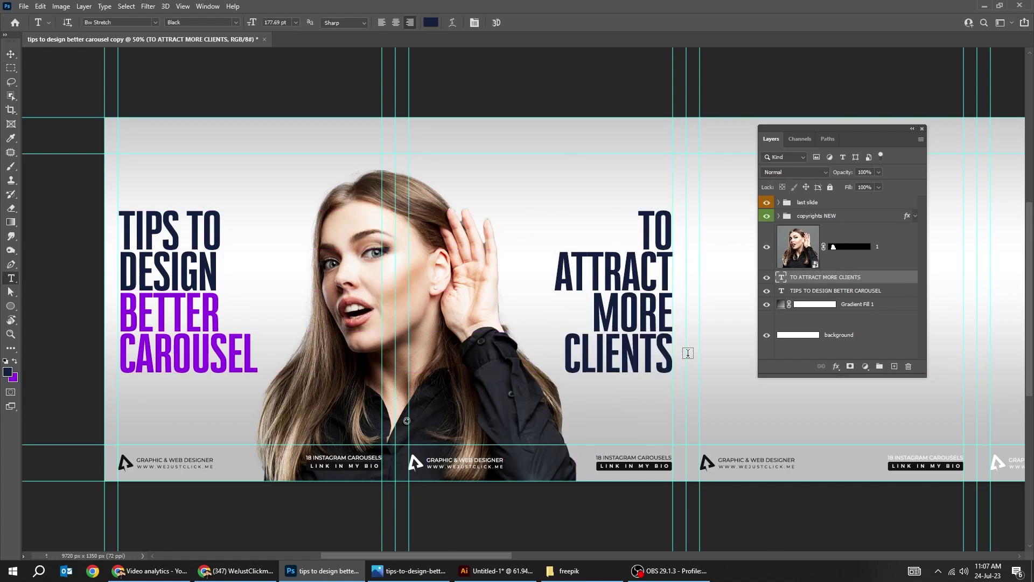
Recolour the word "ATTRACT" in the second headline to purple #9305e2.
double_click(562, 268)
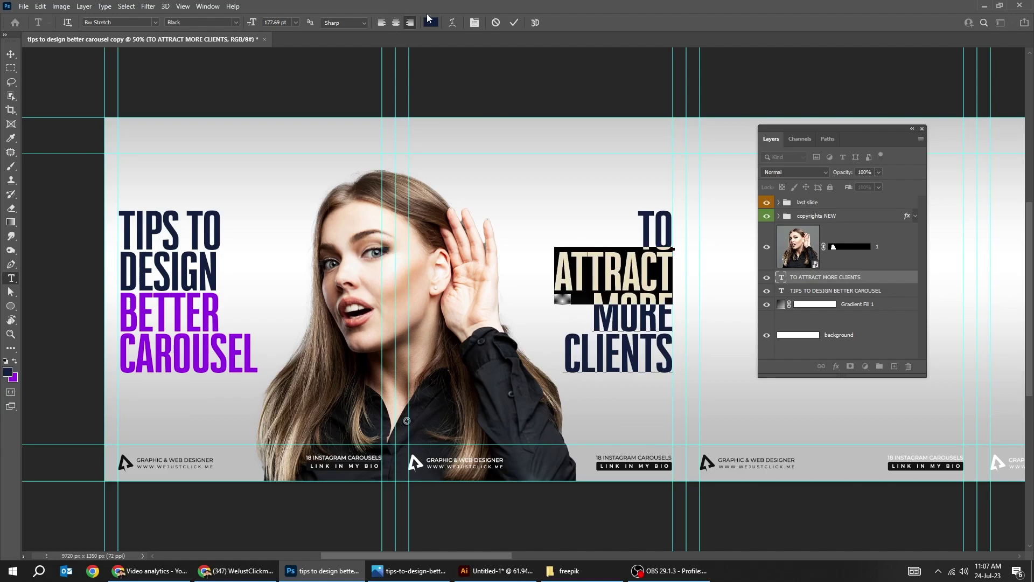
click(431, 22)
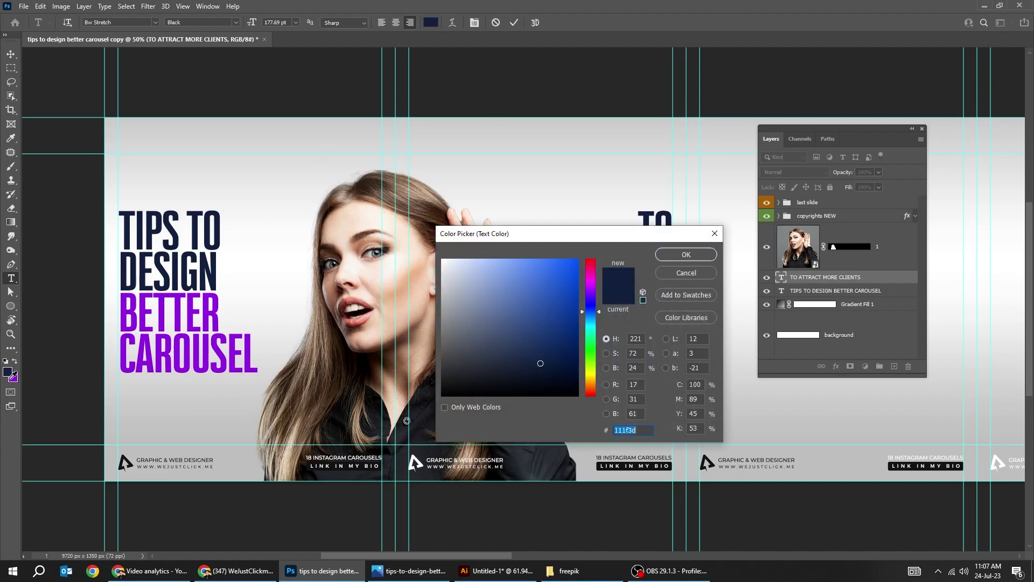
click(14, 378)
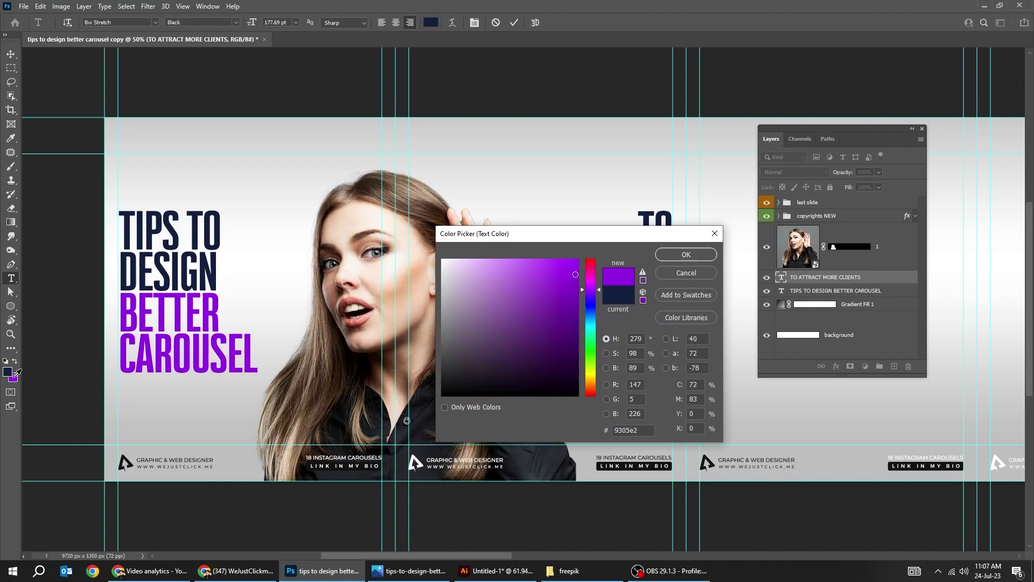
click(680, 255)
click(656, 294)
key(ctrl+Return)
key(v)
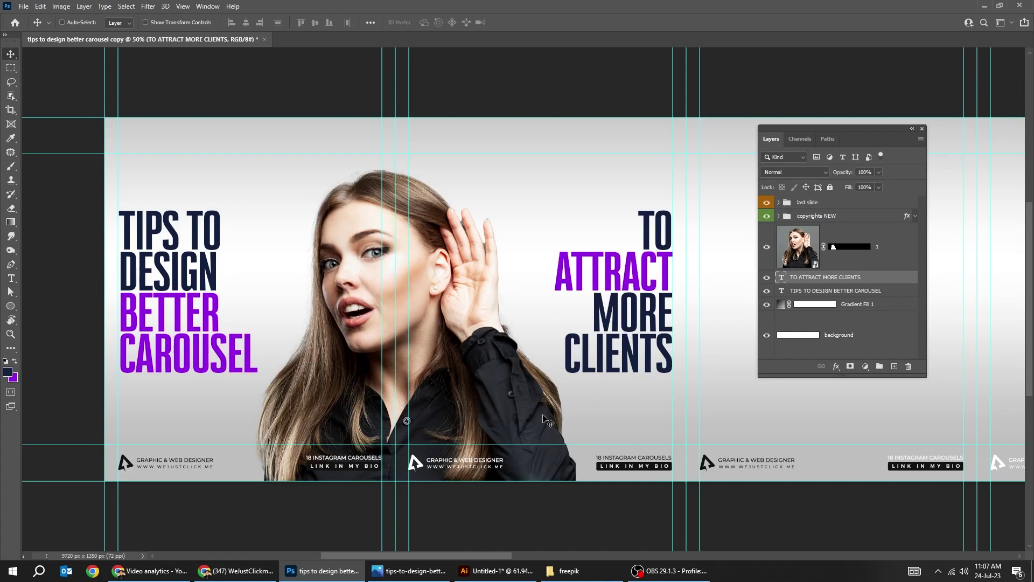
Copy the arched dashed arrow from Illustrator and paste it into the Photoshop carousel as a Smart Object.
click(495, 571)
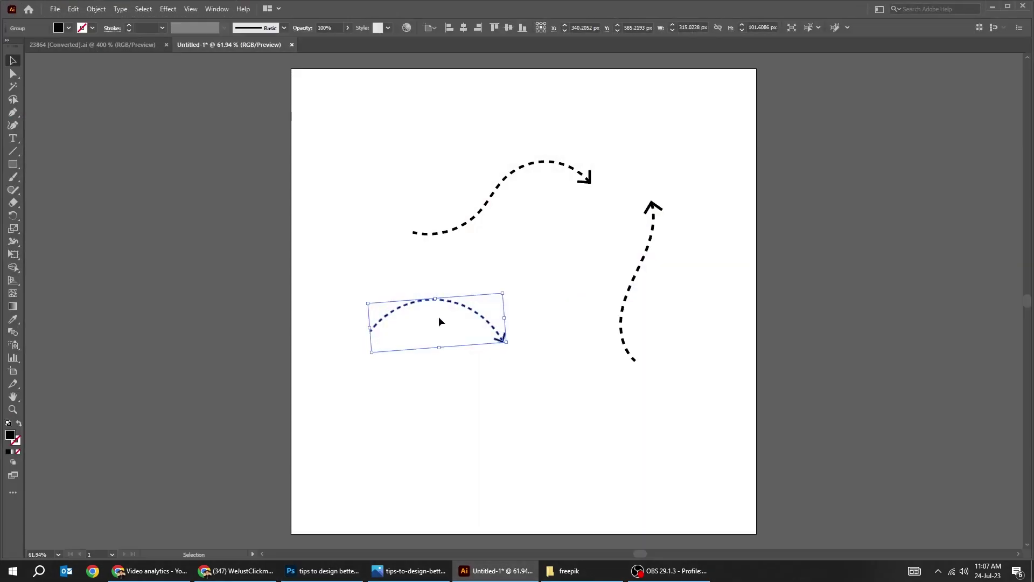
key(a)
key(v)
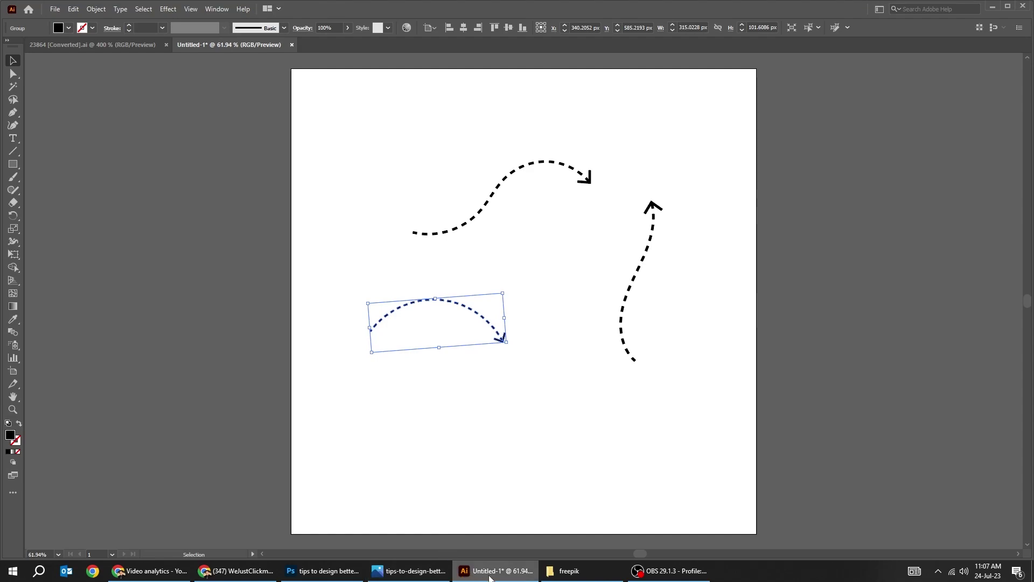
click(345, 570)
key(ctrl+v)
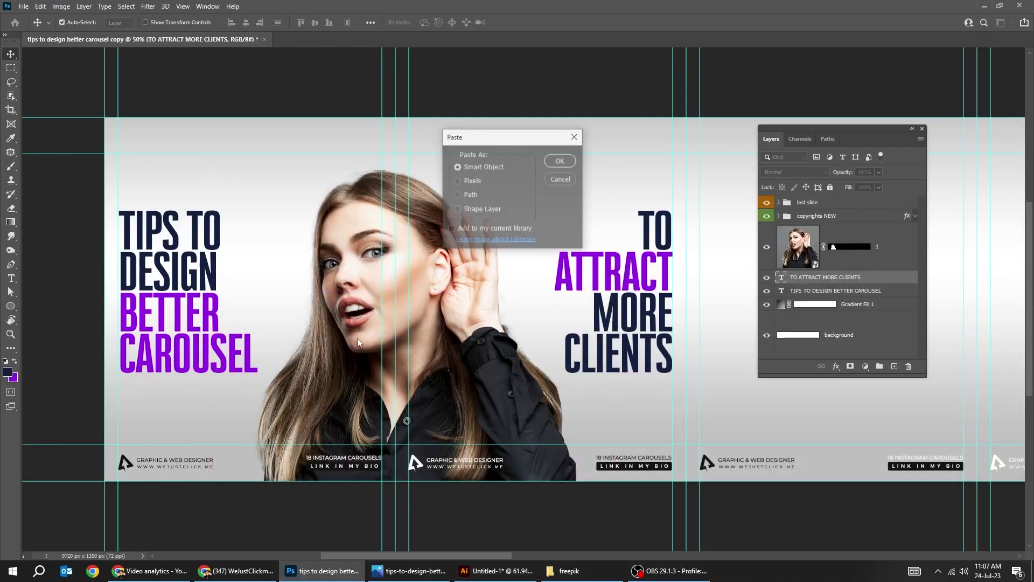
click(558, 162)
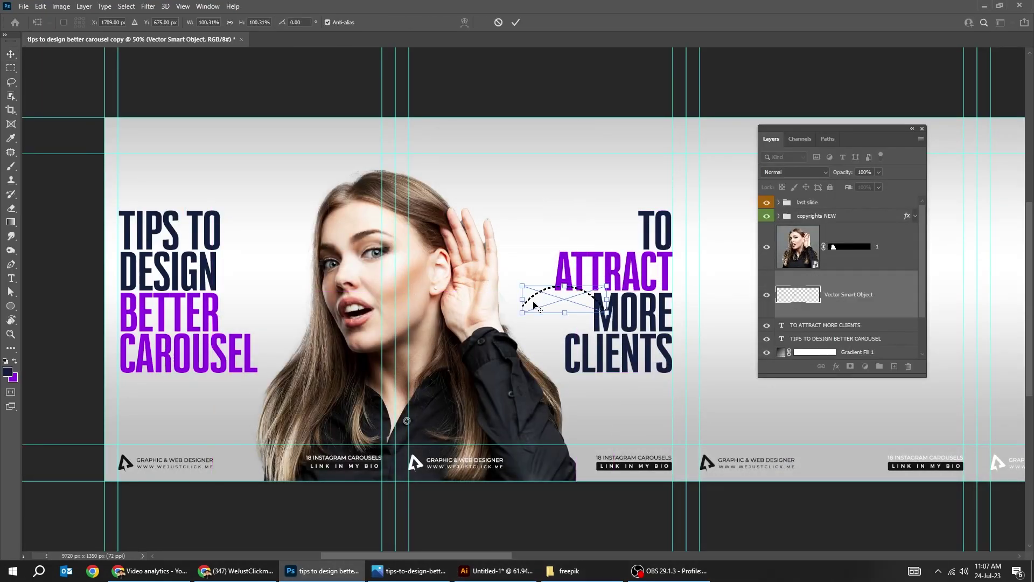
Enlarge the dashed arrow to about 308%, place it across the woman and bring its layer above hers.
drag(525, 312, 436, 344)
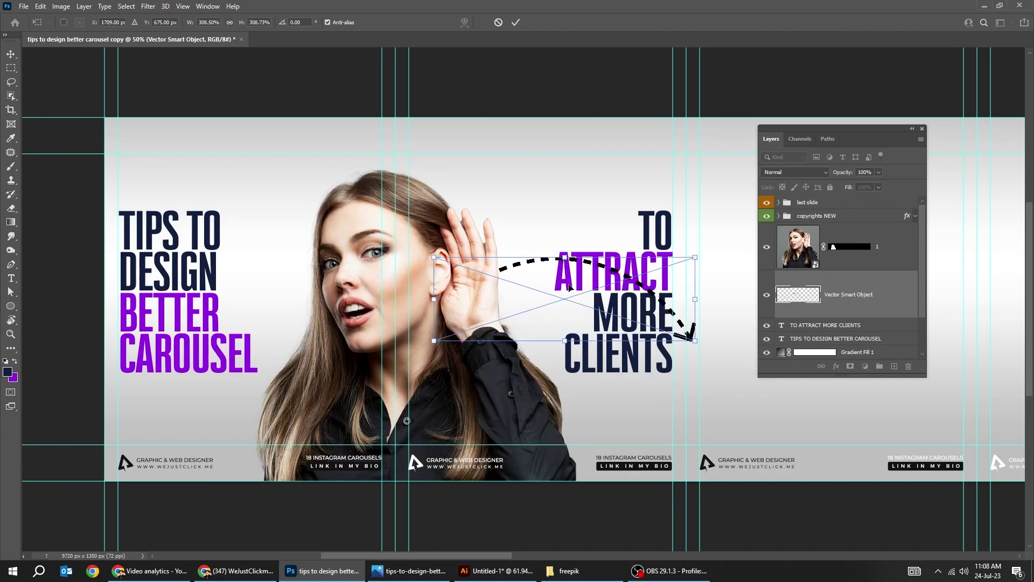
drag(572, 282, 425, 343)
key(Return)
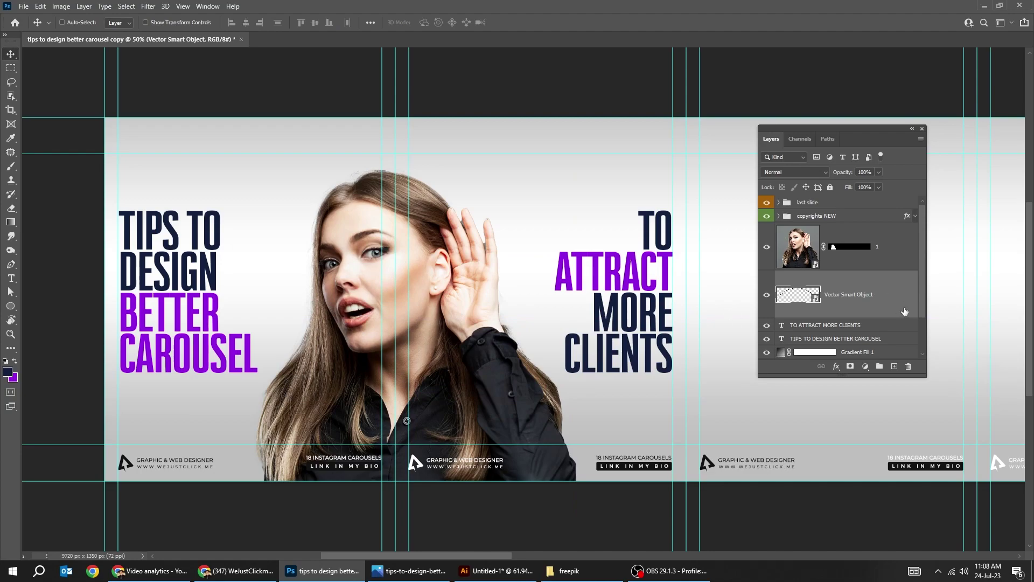
key(ctrl+bracketright)
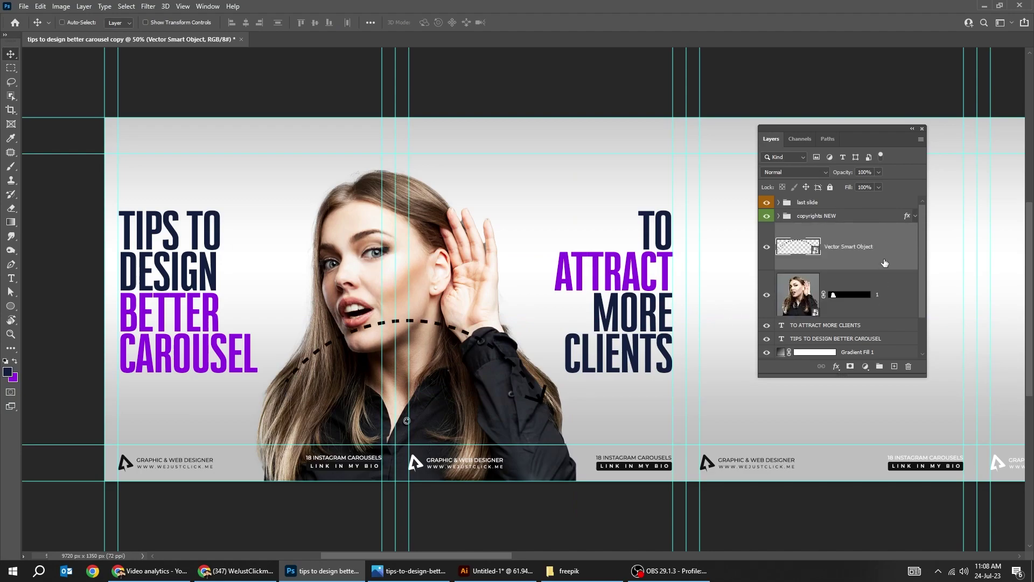
drag(437, 338, 450, 288)
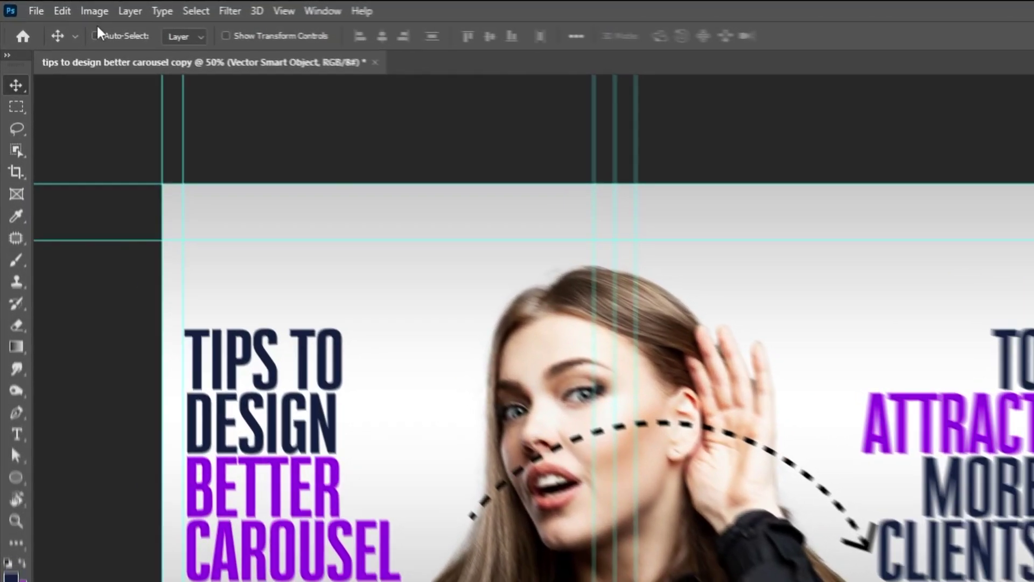
Flip the dashed arrow vertically and move it down over the woman's shirt.
click(40, 6)
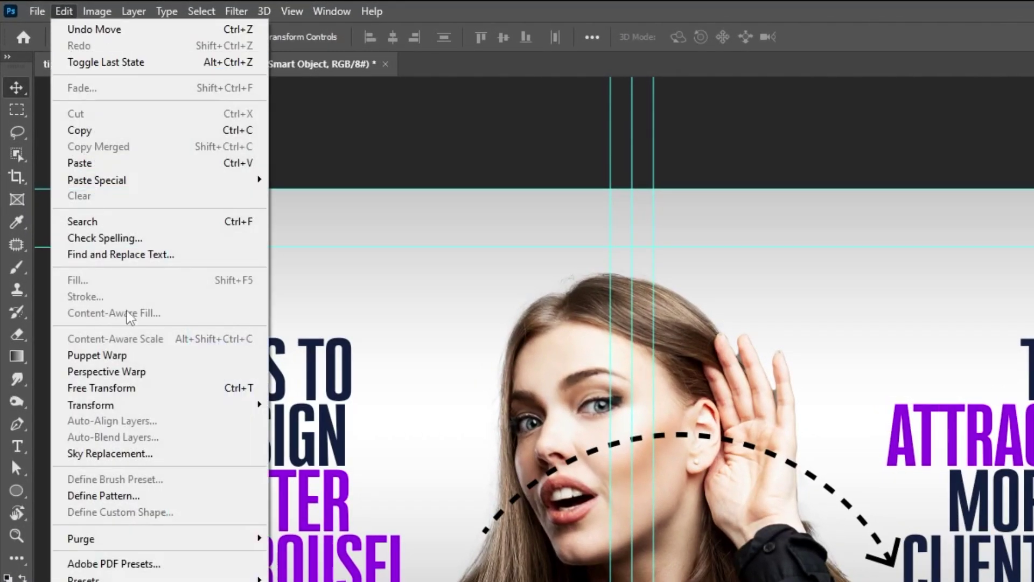
mouse_move(154, 410)
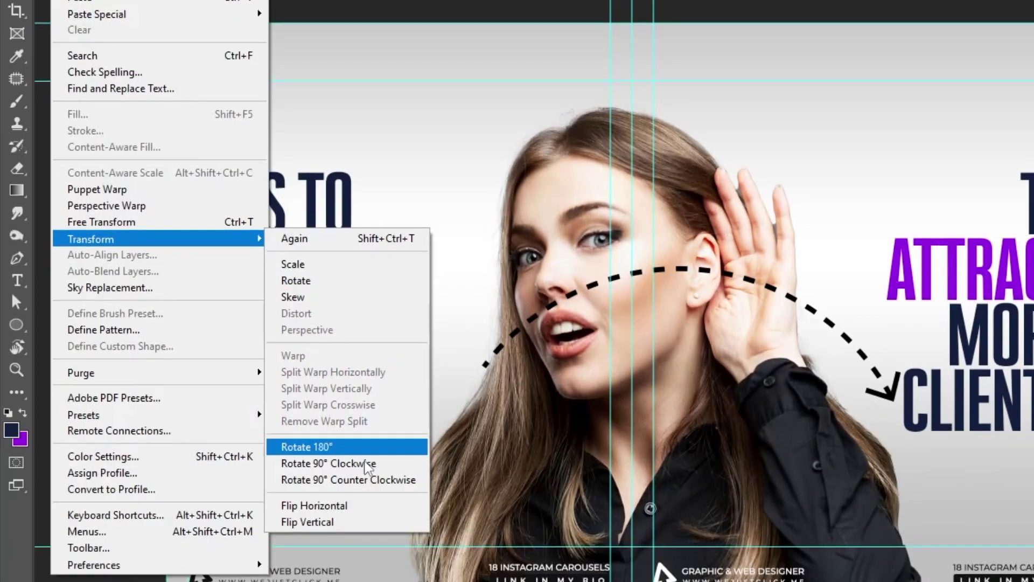
click(383, 522)
drag(770, 381, 675, 506)
Stretch the arrow to about 378% wide and 349% high, rotate it slightly and run it from "CAROUSEL" towards "ATTRACT".
key(ctrl+t)
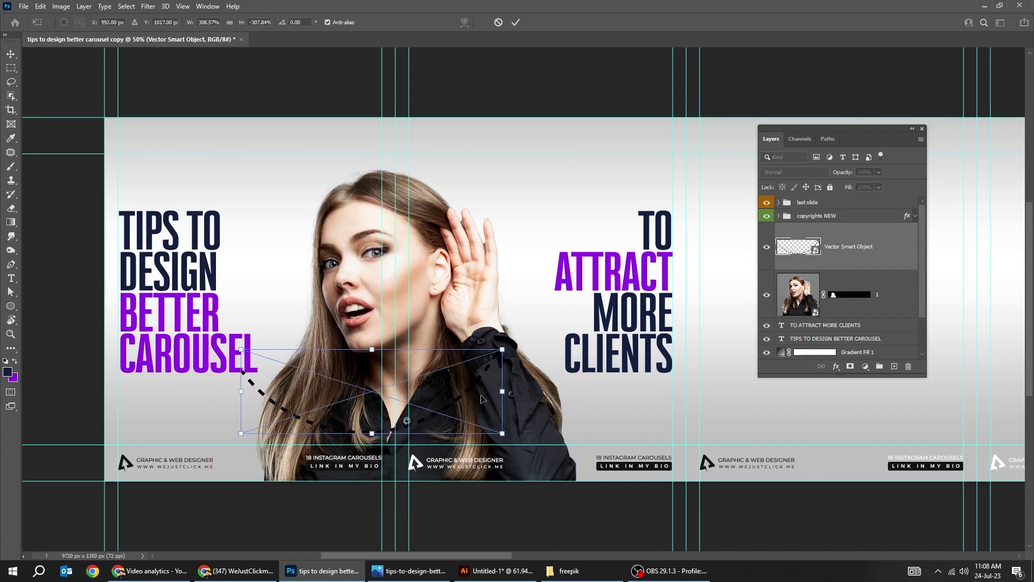
drag(502, 349, 560, 330)
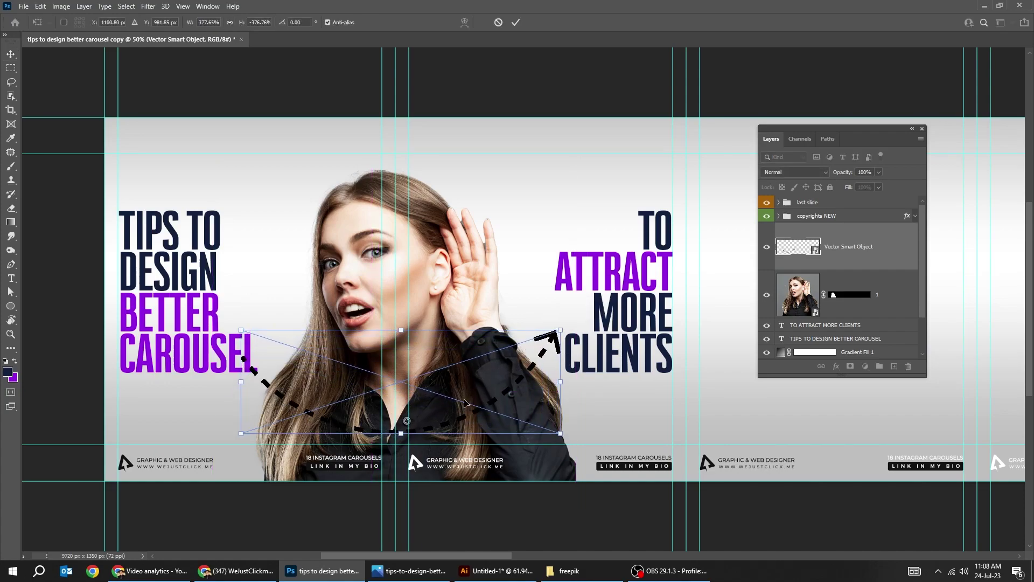
drag(399, 327, 401, 338)
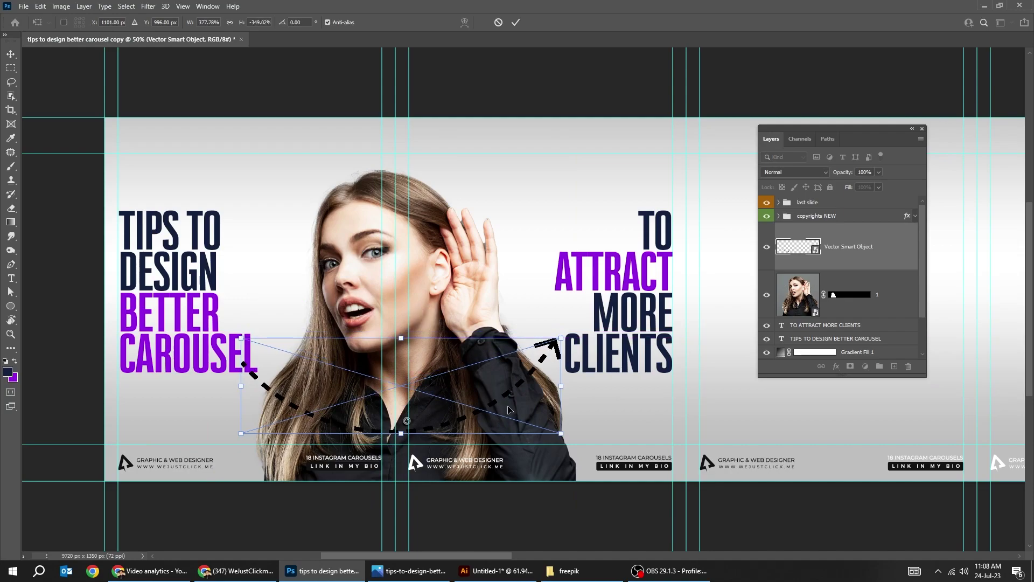
drag(508, 410, 504, 384)
drag(587, 433, 595, 418)
key(Return)
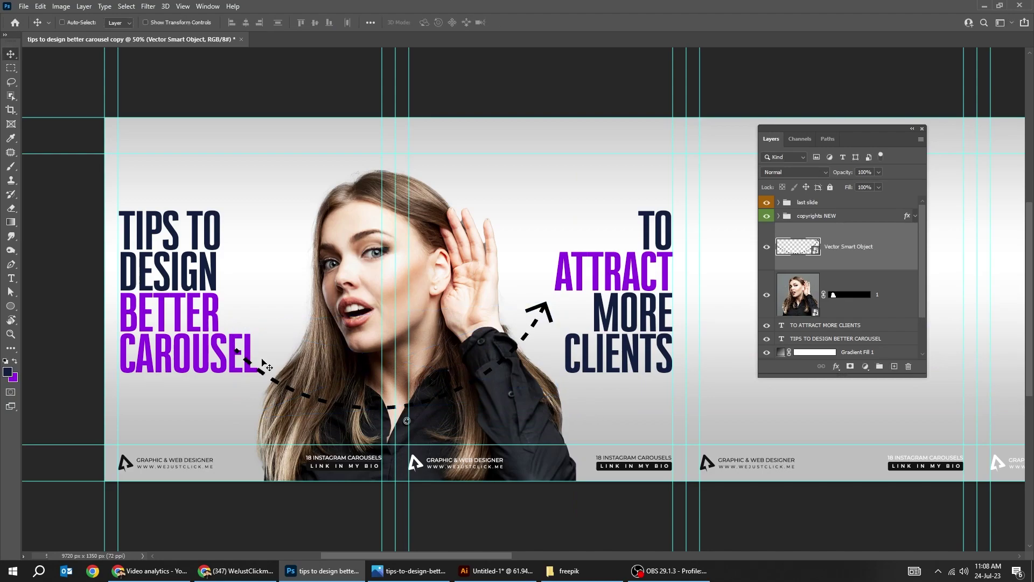
Scale the first slide's headline down slightly to clear the start of the dashed arrow.
right_click(201, 372)
click(227, 368)
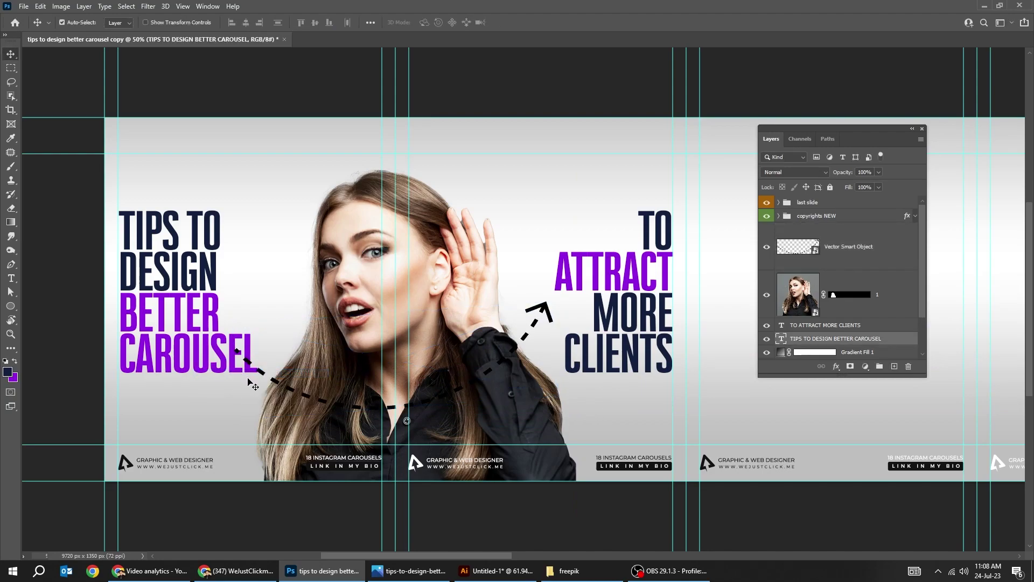
key(ctrl+t)
mouse_move(253, 386)
mouse_down()
mouse_move(236, 367)
mouse_move(241, 373)
mouse_up()
key(Return)
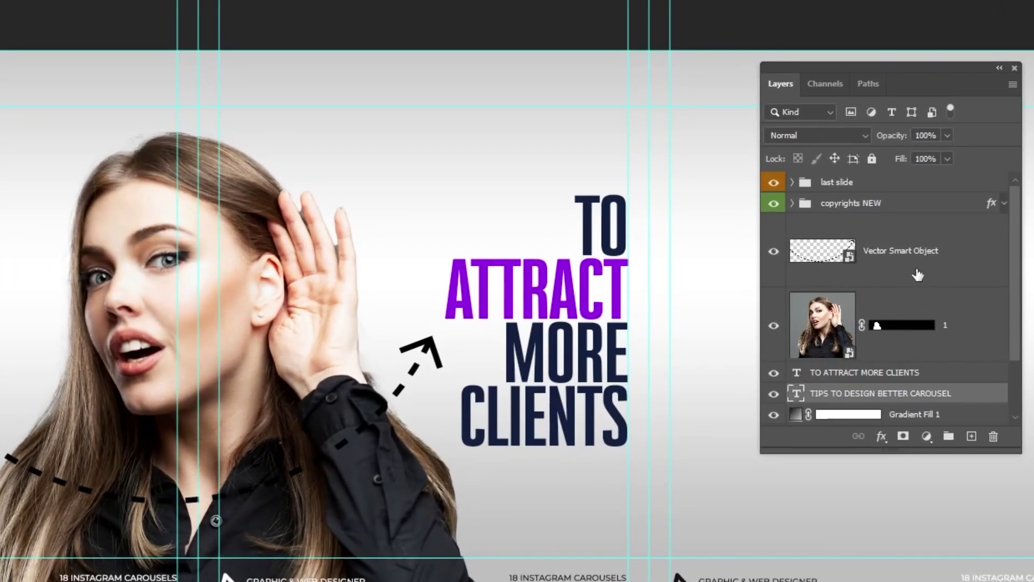
Add a layer mask to the dashed arrow layer, keeping the arrow artwork rather than the mask active.
click(910, 267)
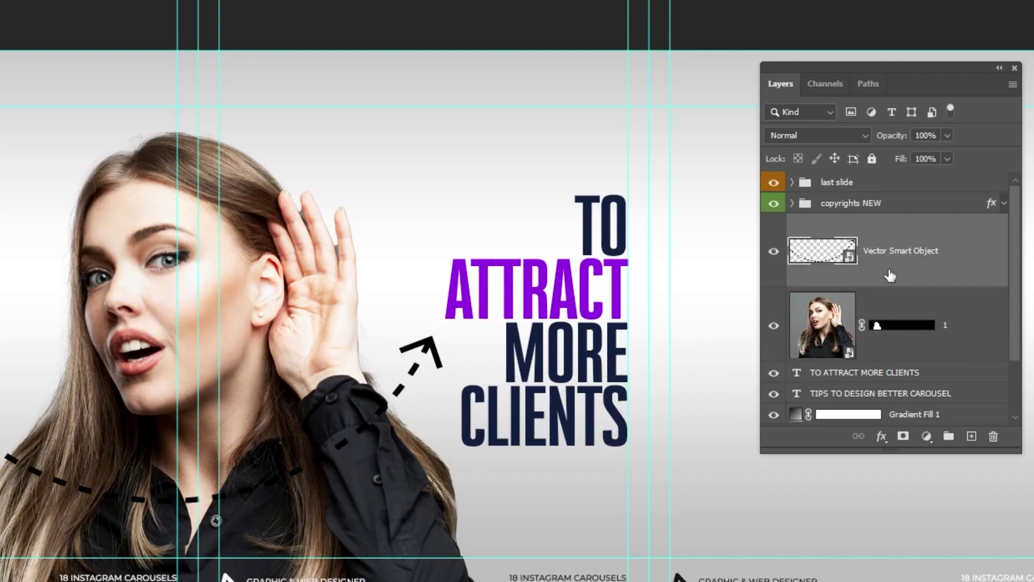
click(903, 436)
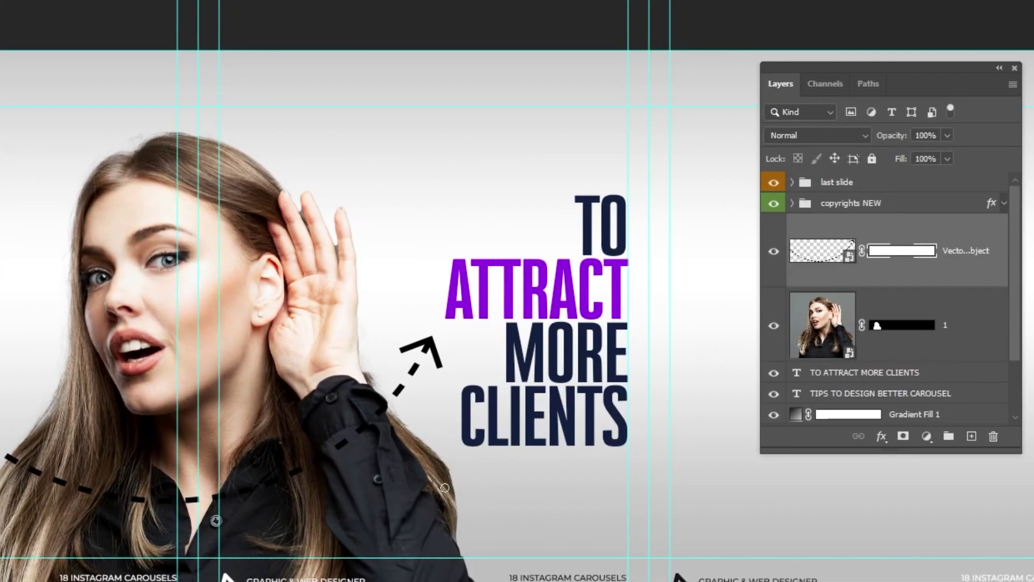
click(957, 274)
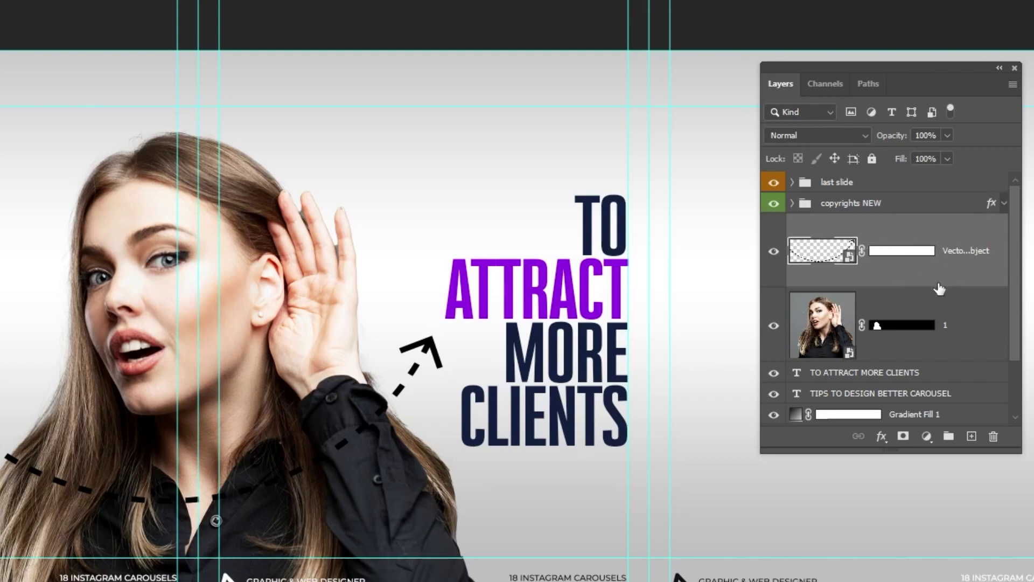
Add a white #ffffff solid color fill limited to the woman's mask outline and clip it to the dashed arrow.
ctrl+click(877, 326)
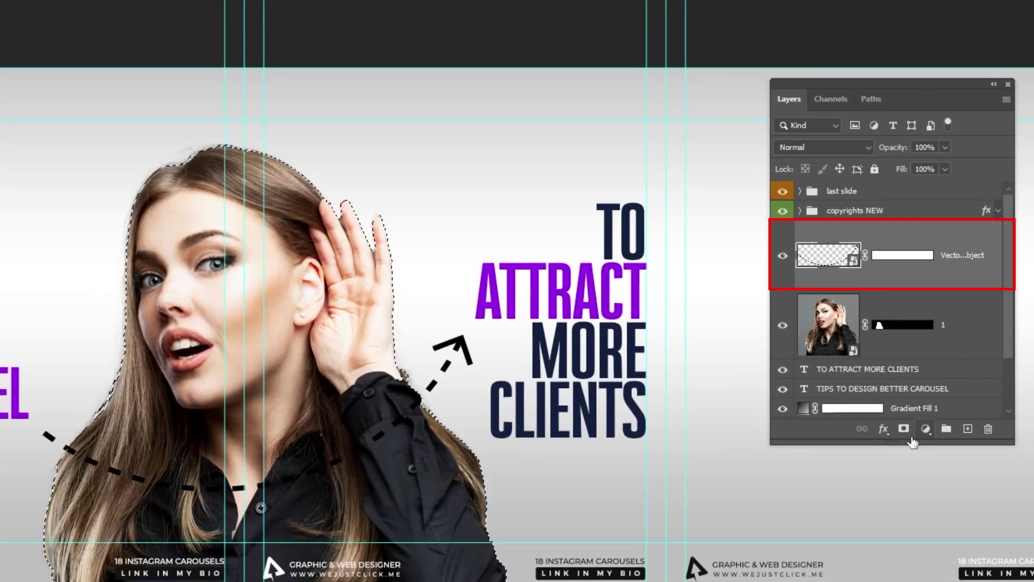
click(926, 429)
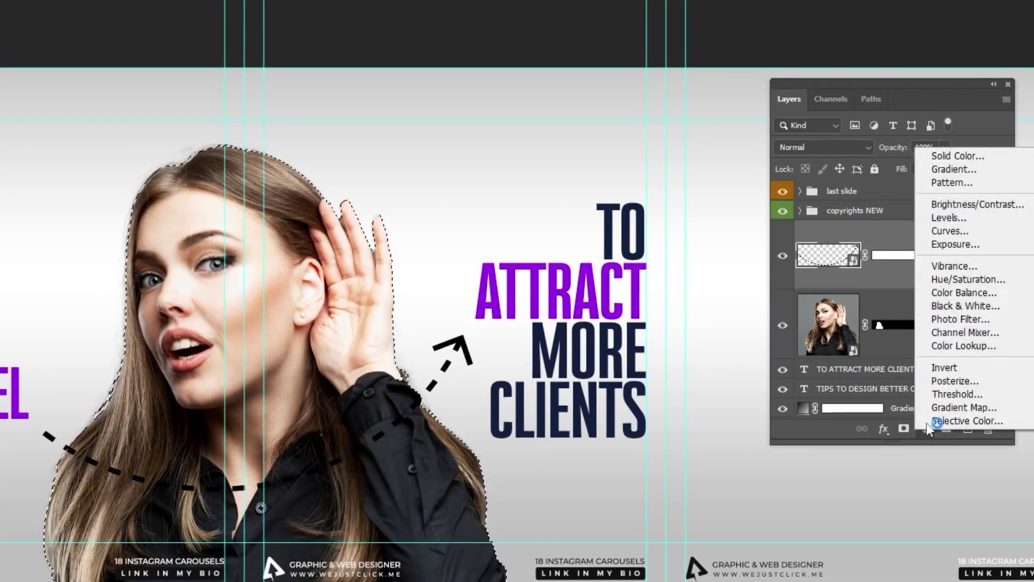
click(962, 156)
drag(430, 411, 258, 264)
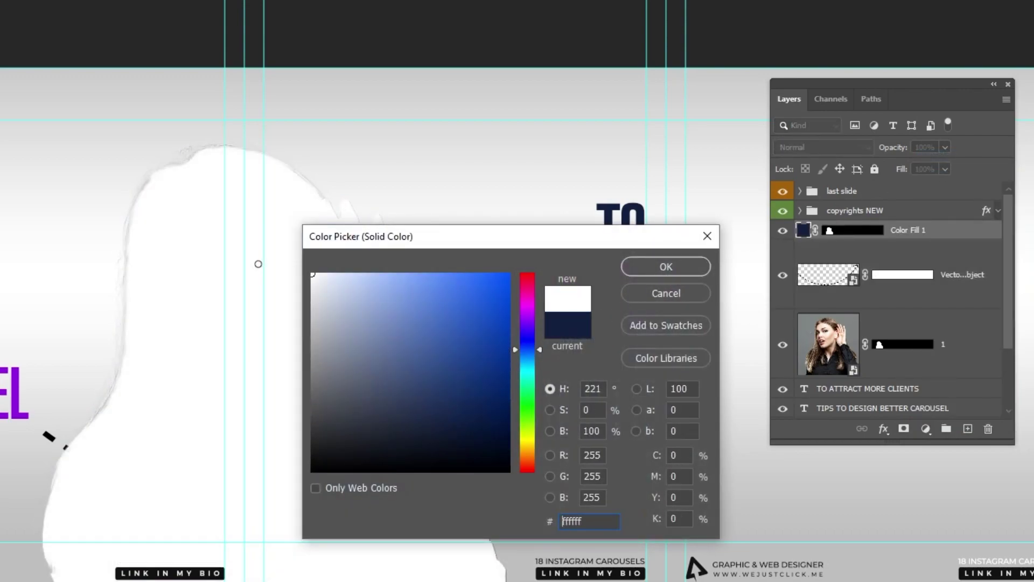
click(666, 267)
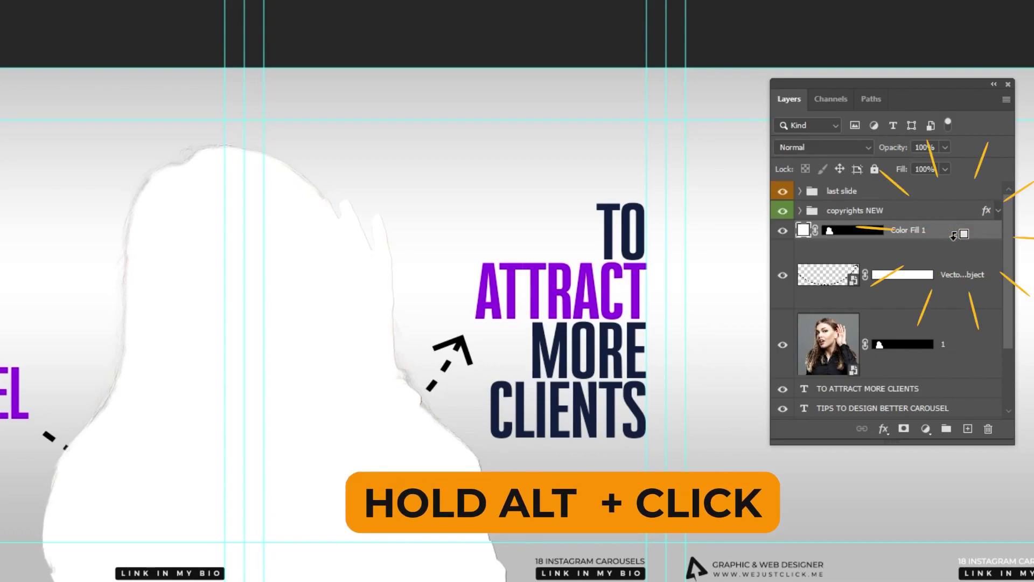
alt+click(969, 242)
click(908, 259)
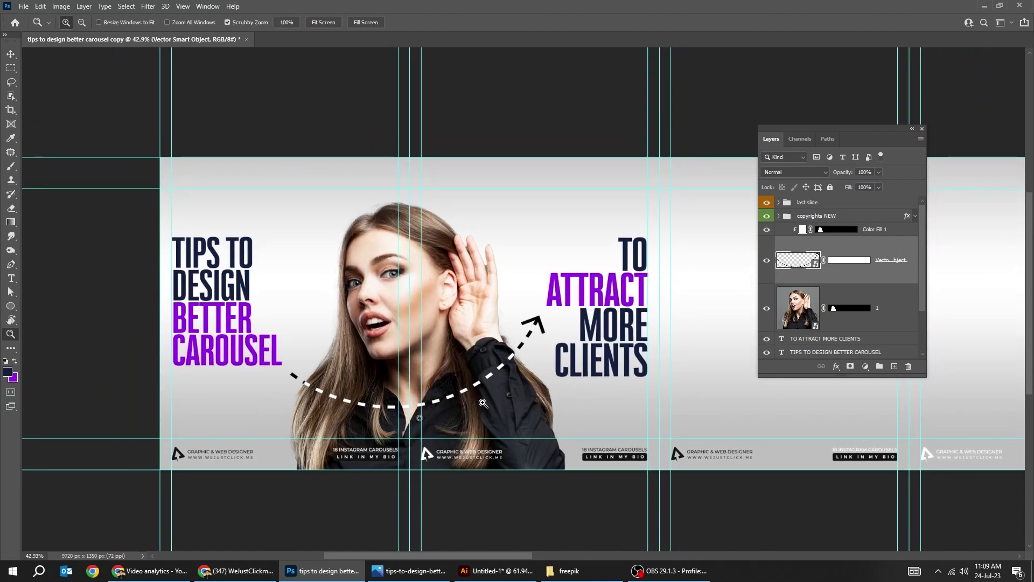
Hide the panels and duplicate the first slide's headline onto the third slide at its left margin guide.
key(Tab)
drag(566, 358, 552, 335)
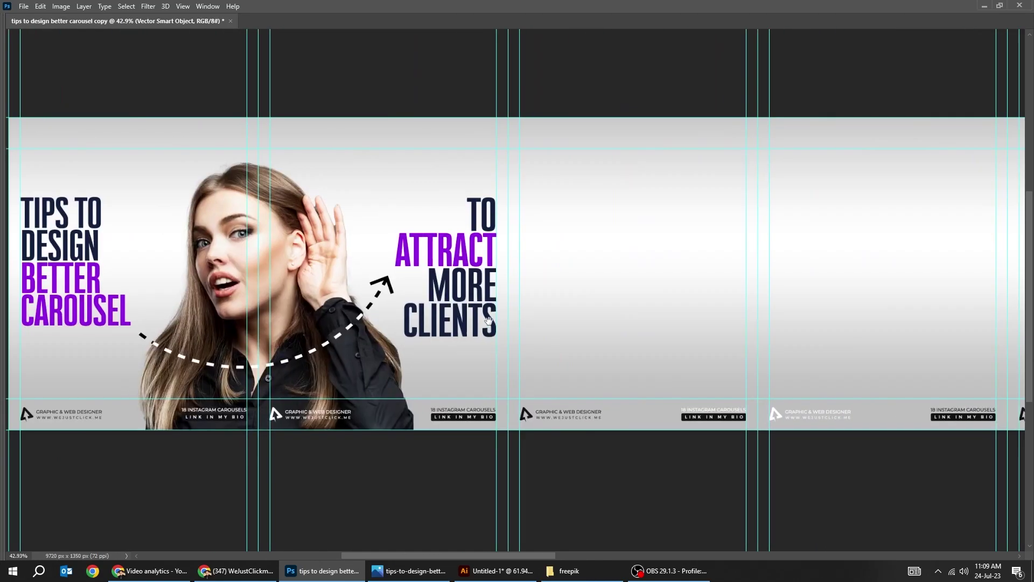
right_click(106, 317)
click(161, 316)
drag(97, 314, 598, 315)
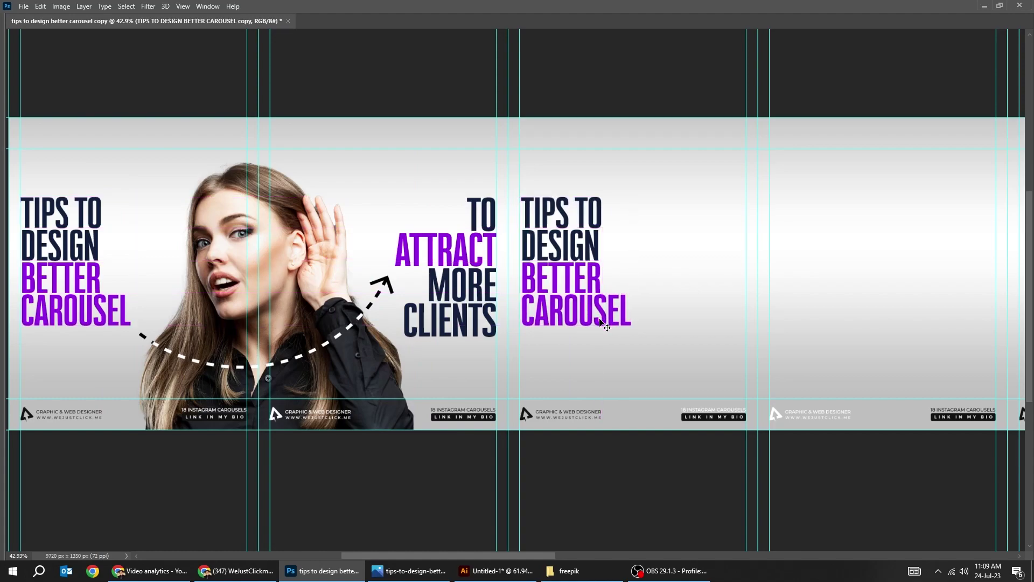
Replace the third slide headline's text with "01" and "create" on separate lines and set "create" in all caps.
scroll(602, 323, right, 2)
double_click(572, 318)
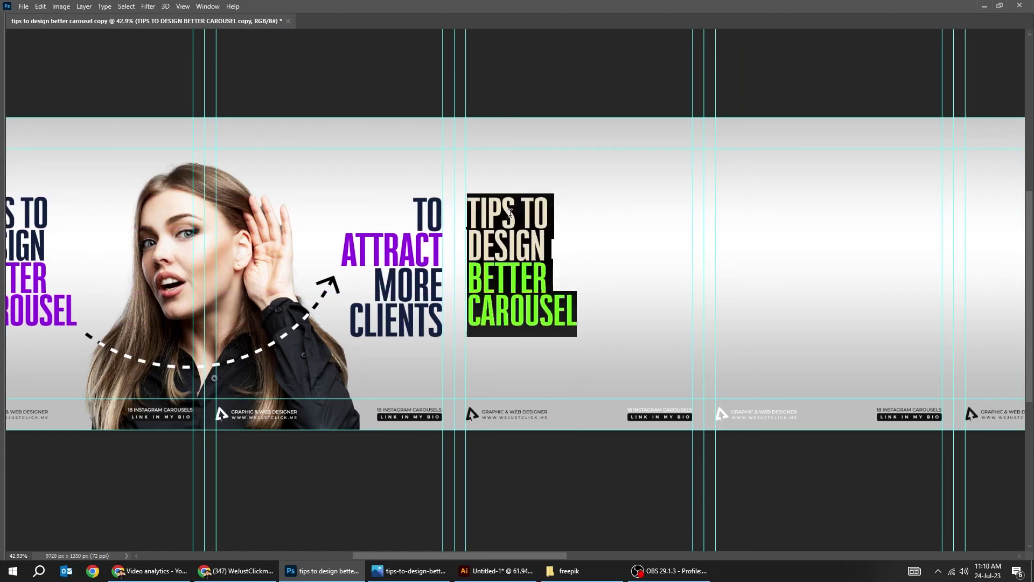
text(01)
key(Return)
text(create)
drag(544, 249, 462, 258)
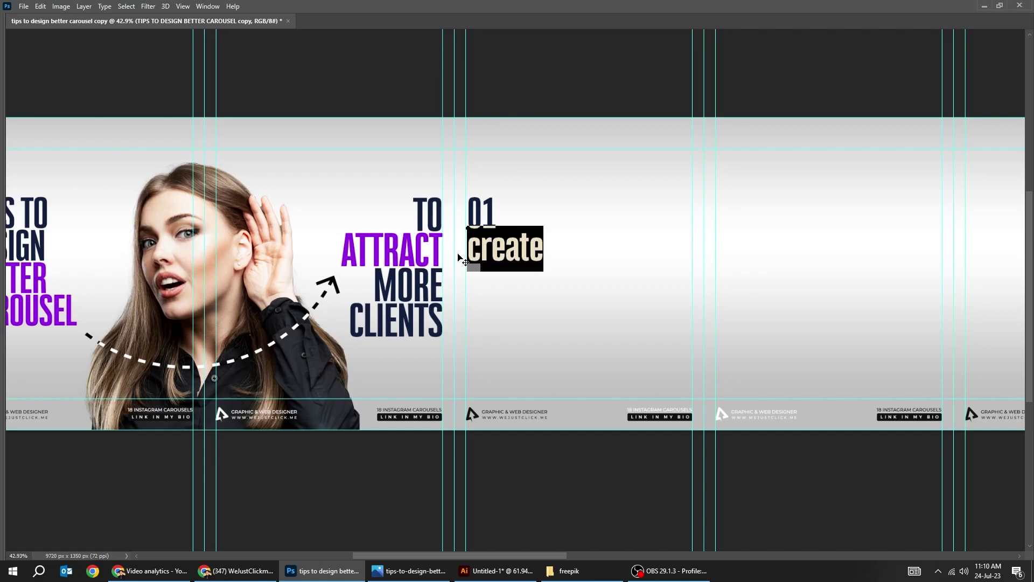
key(ctrl+shift+k)
Continue the third slide's headline with "AN" after "CREATE", followed by "EYE-CATCHING" and "COVER" on their own lines.
text(AN)
key(Return)
text(EYE-CATCHING)
key(Return)
text(COVER)
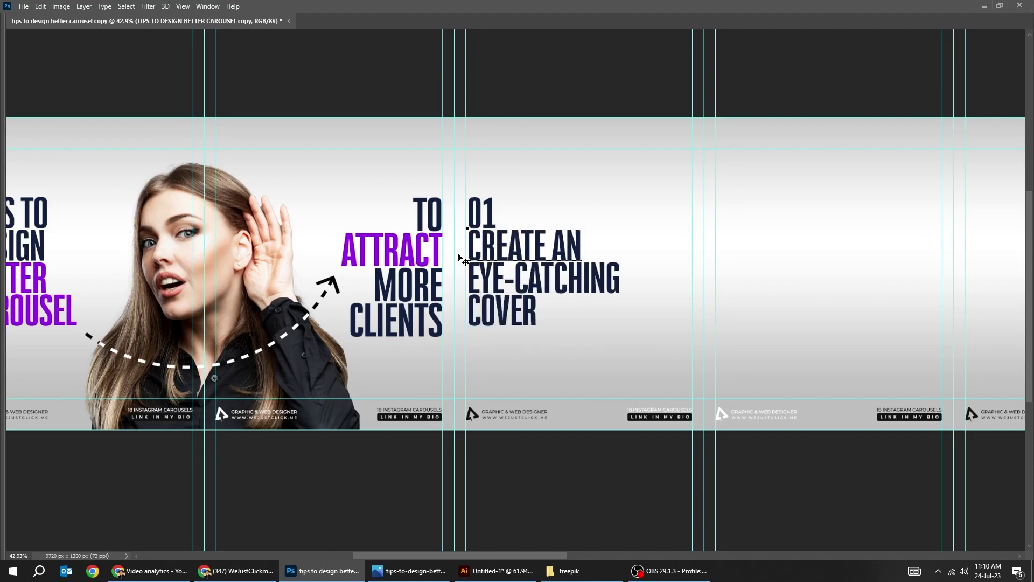
Finish the third slide's headline with "SLIDE" on its own line below "COVER".
key(Return)
text(SLIDE)
key(ctrl+Return)
Recolor "EYE-CATCHING COVER" in the third slide's headline with the purple sampled from "ATTRACT" on the second slide.
key(Tab)
drag(551, 335, 486, 306)
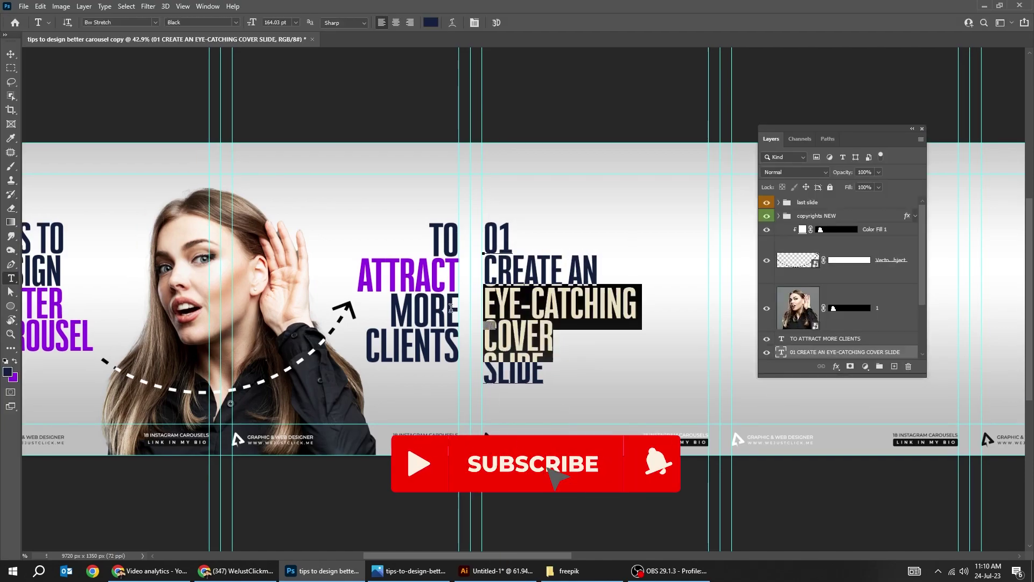
click(431, 22)
click(410, 276)
key(Return)
key(ctrl+Return)
key(v)
Move the third slide's headline slightly upward along its left margin guide.
scroll(582, 319, right, 6)
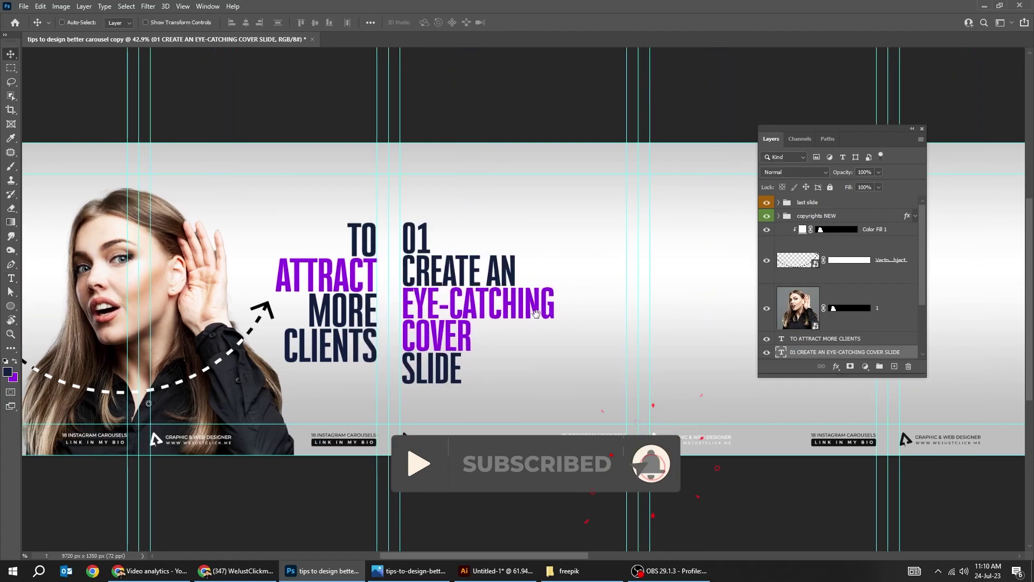
scroll(571, 318, left, 6)
scroll(566, 317, down, 1)
drag(555, 325, 556, 309)
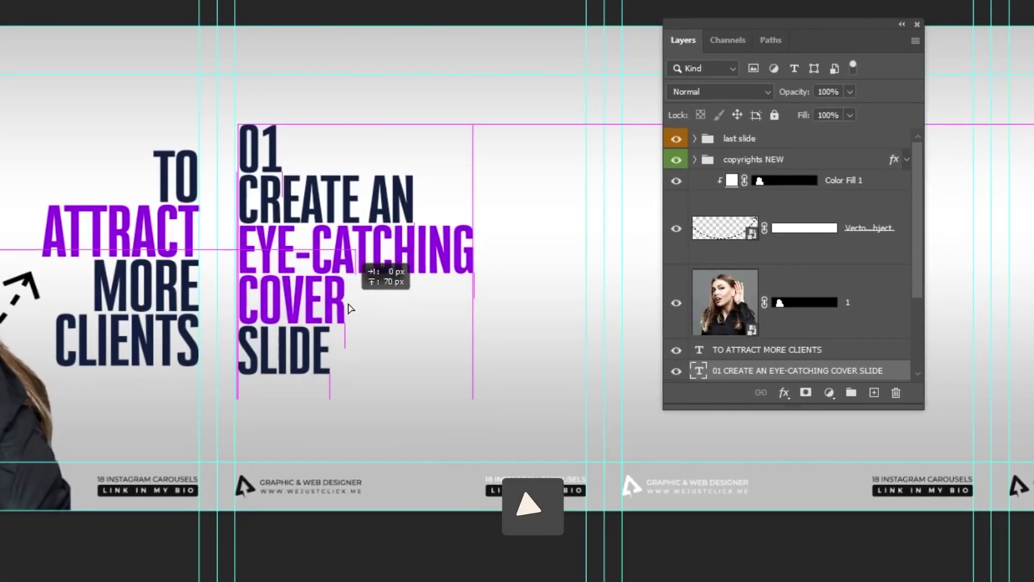
drag(351, 309, 352, 309)
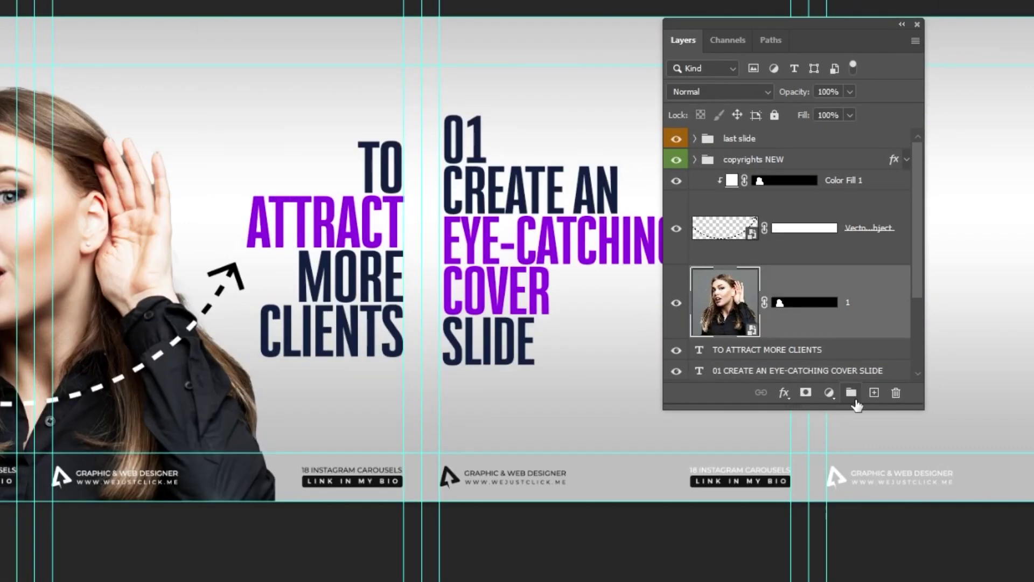
Create a layer group containing the woman's image and name it "IMAGES".
click(852, 393)
drag(856, 339, 871, 290)
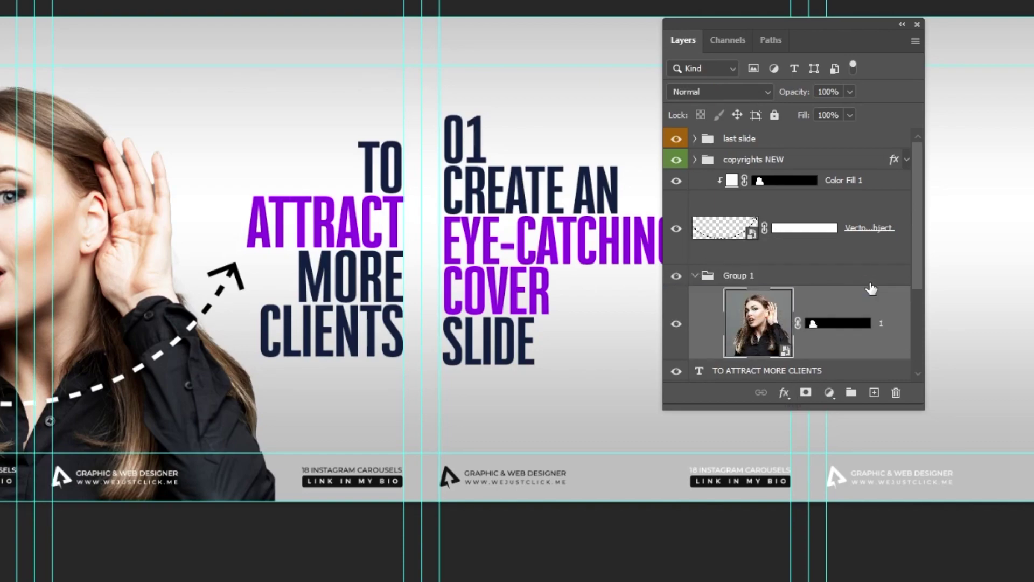
double_click(727, 284)
text(IMA)
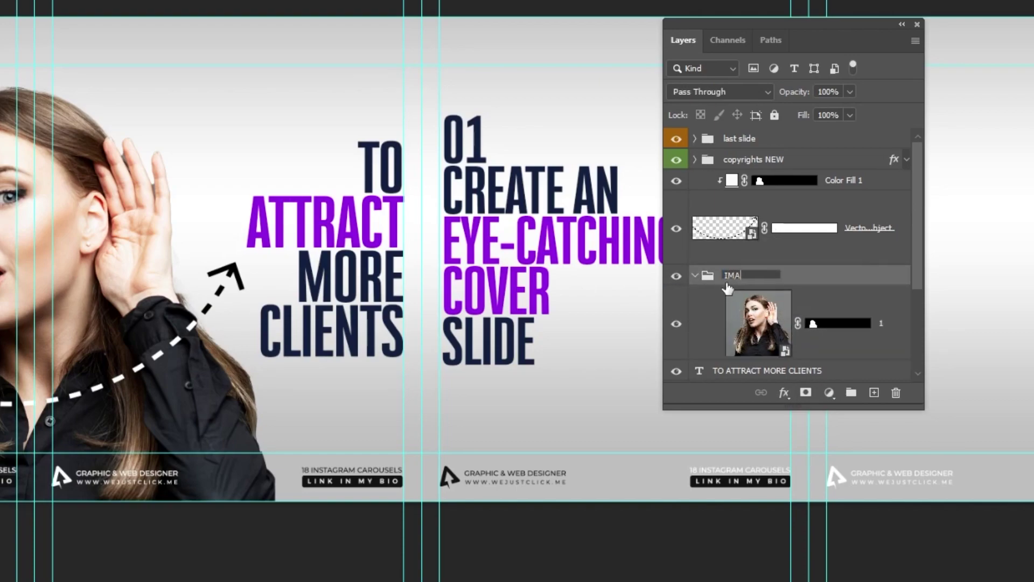
text(GES)
key(Return)
Give the IMAGES group a red color label.
right_click(803, 277)
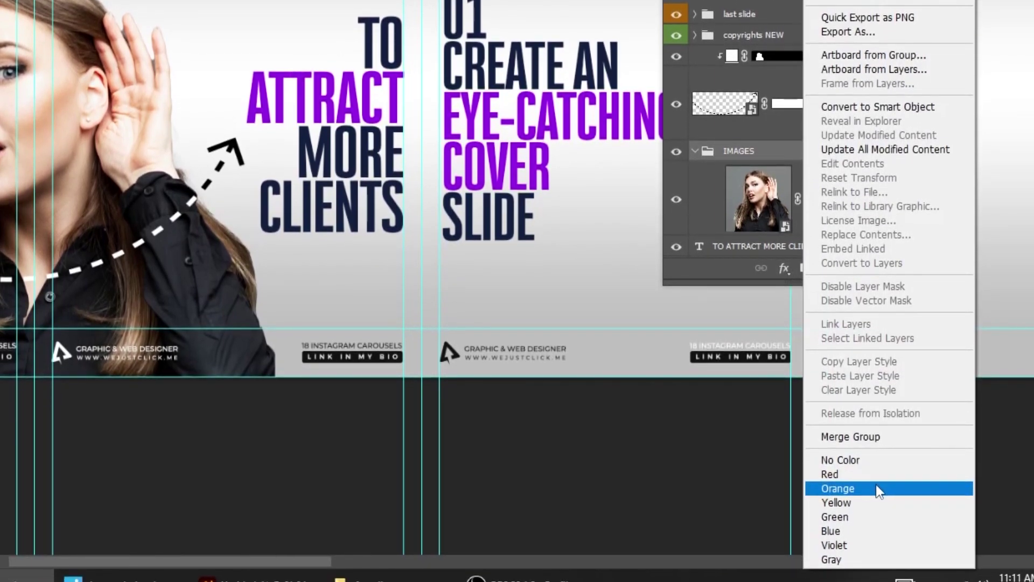
click(881, 503)
click(884, 474)
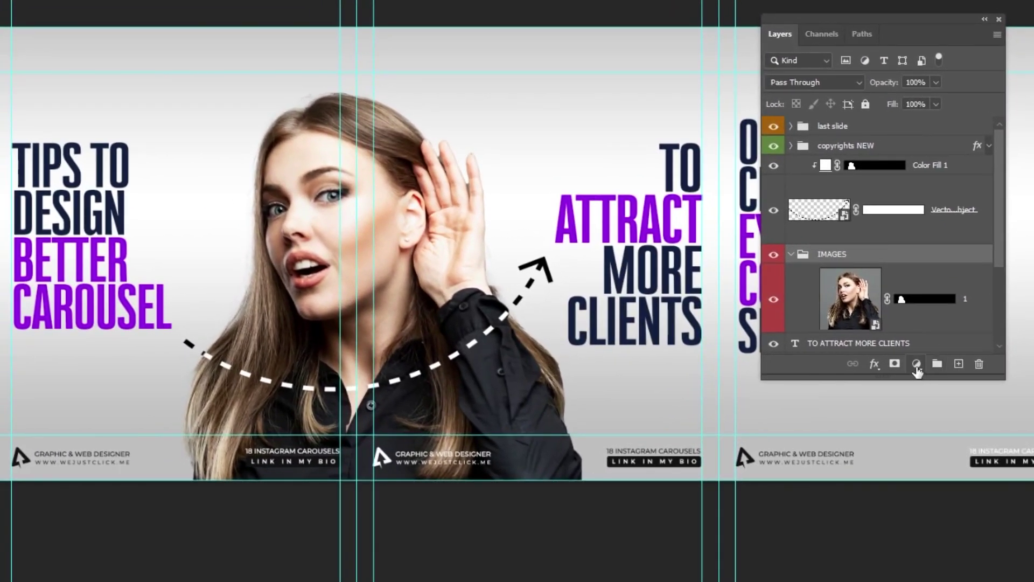
Add a Black & White adjustment with default settings above the IMAGES group and clip it to the group.
click(916, 366)
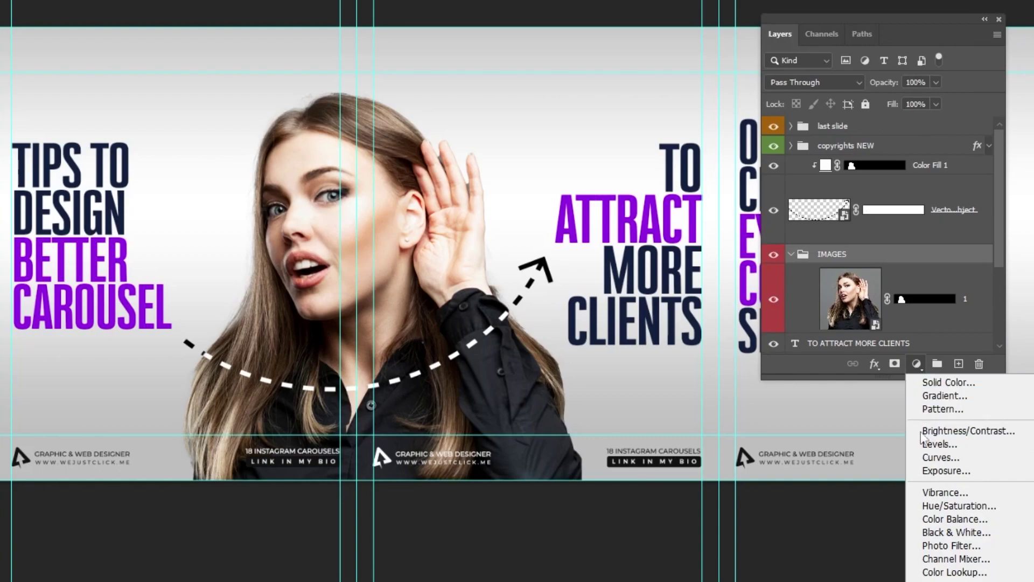
click(954, 533)
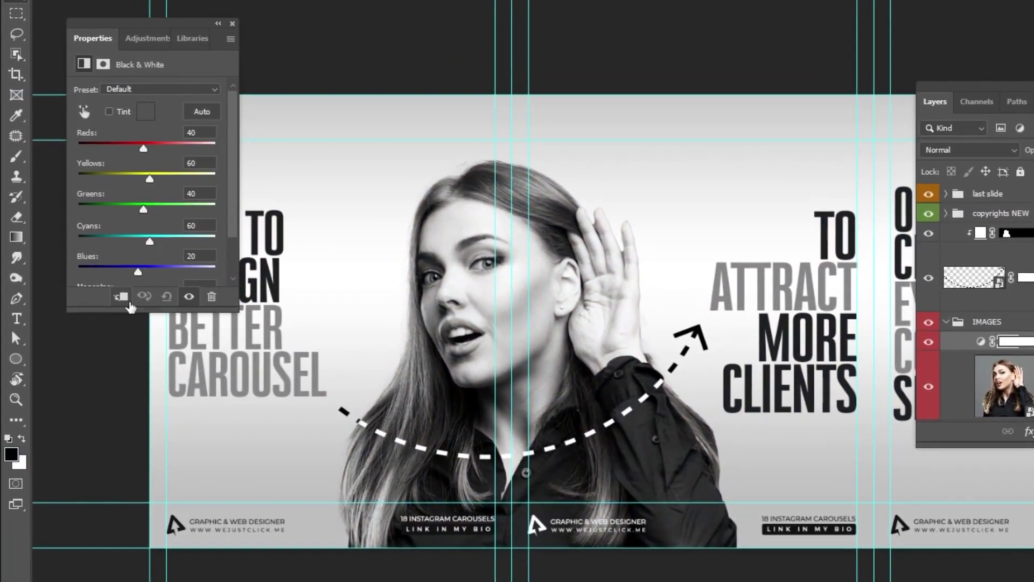
click(79, 278)
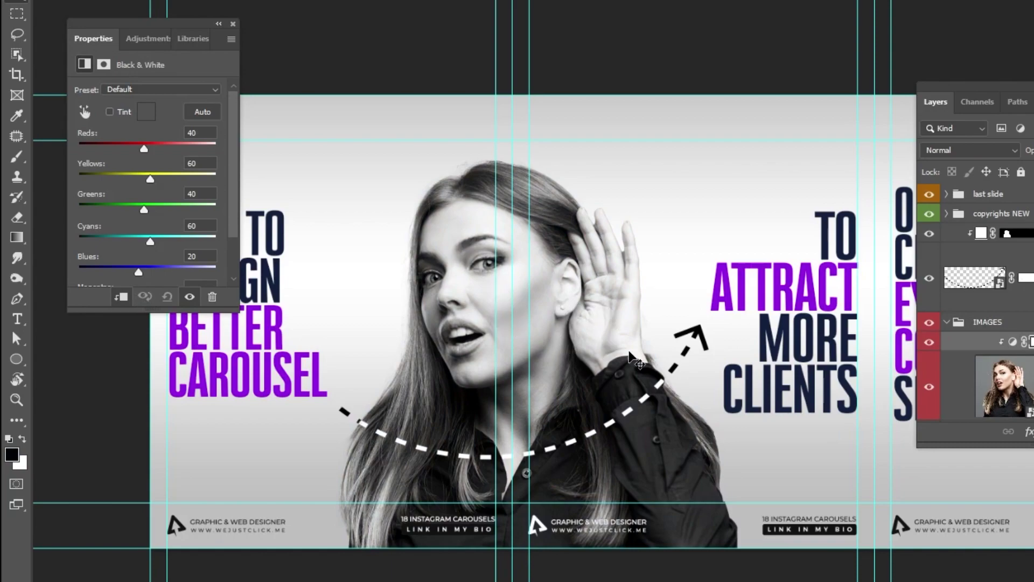
click(233, 24)
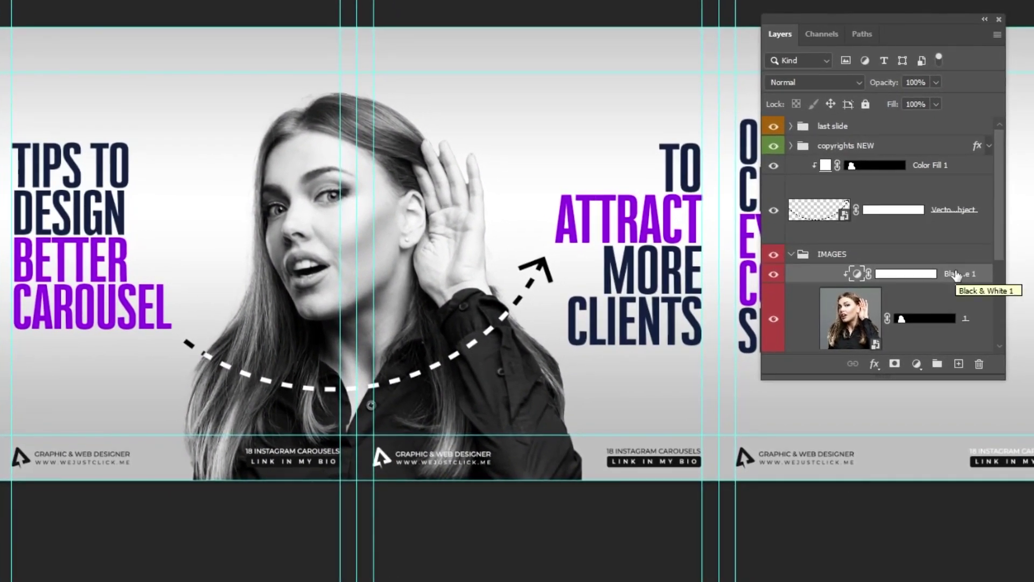
key(ctrl+bracketright)
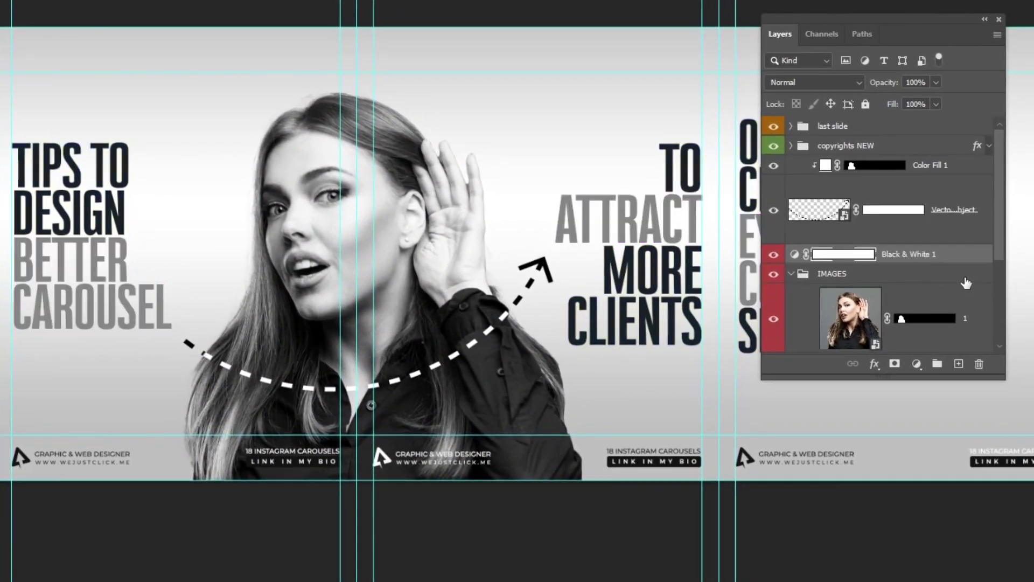
alt+click(940, 263)
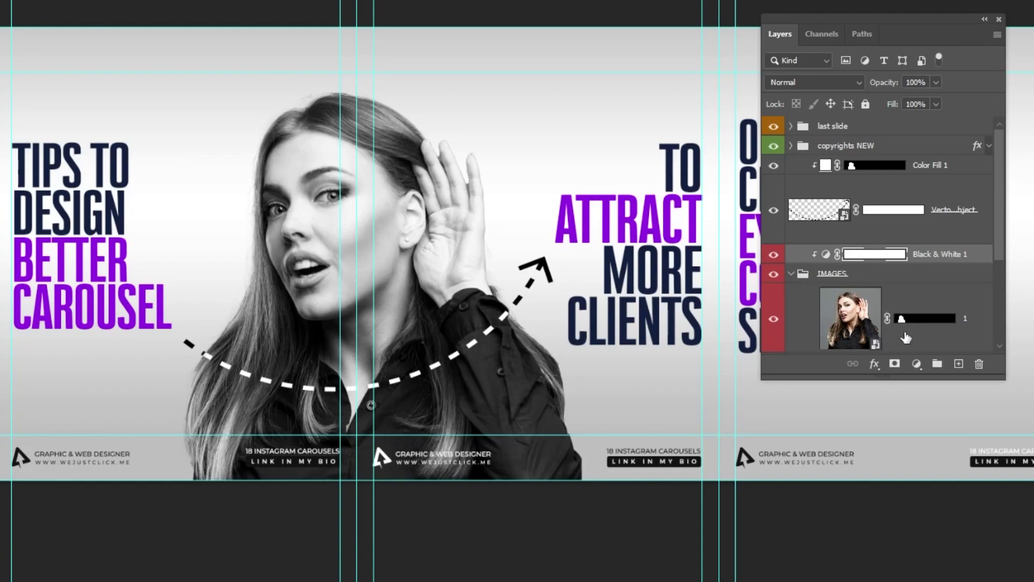
Add a clipped Levels adjustment above Black & White with input black 13 and white 235, and fine-tune the midtones.
click(916, 366)
click(964, 445)
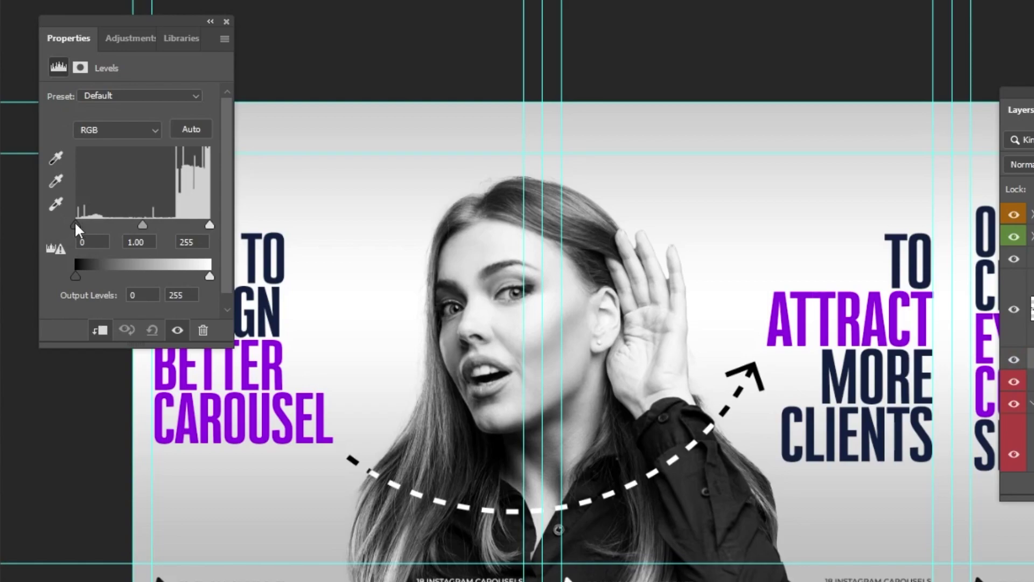
drag(75, 222, 82, 221)
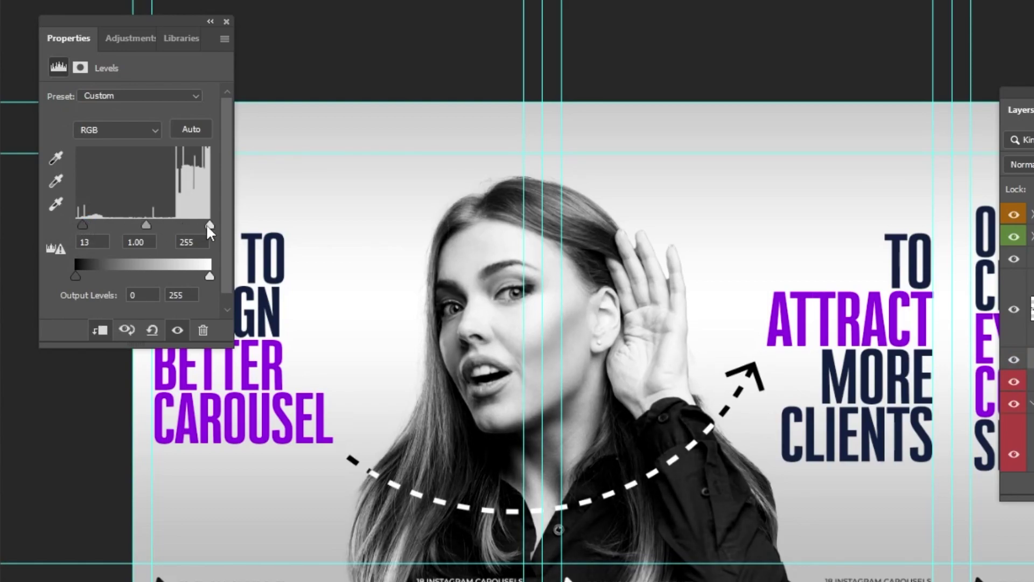
drag(207, 226, 200, 231)
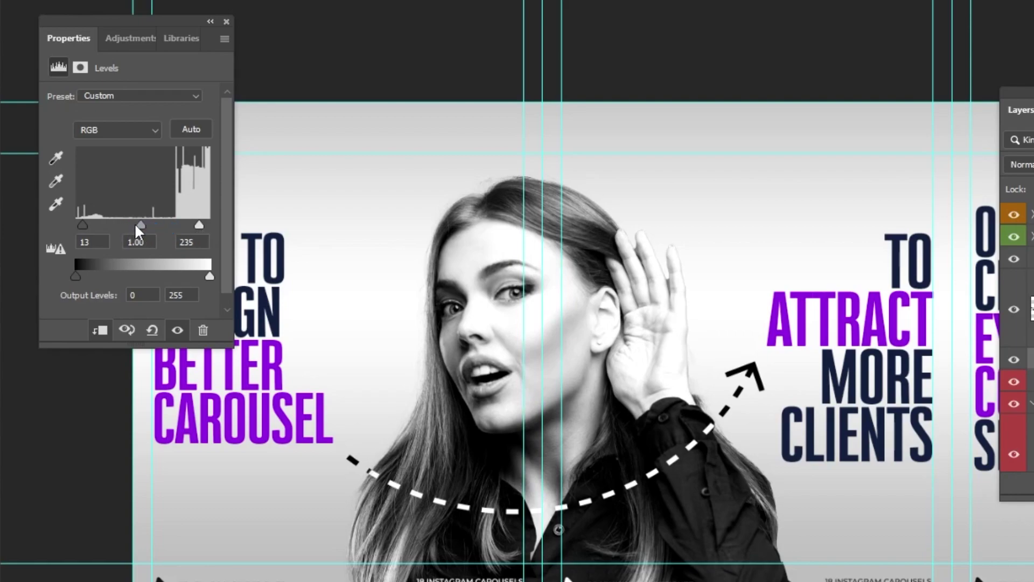
drag(138, 222, 141, 226)
click(227, 21)
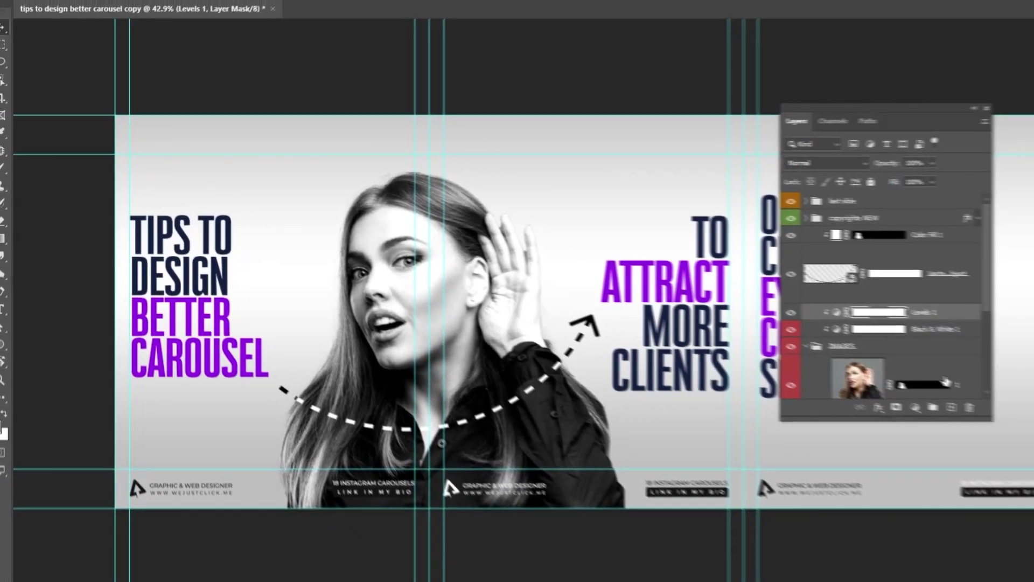
Select the woman's image layer inside the IMAGES group and make the Layers panel taller.
click(768, 332)
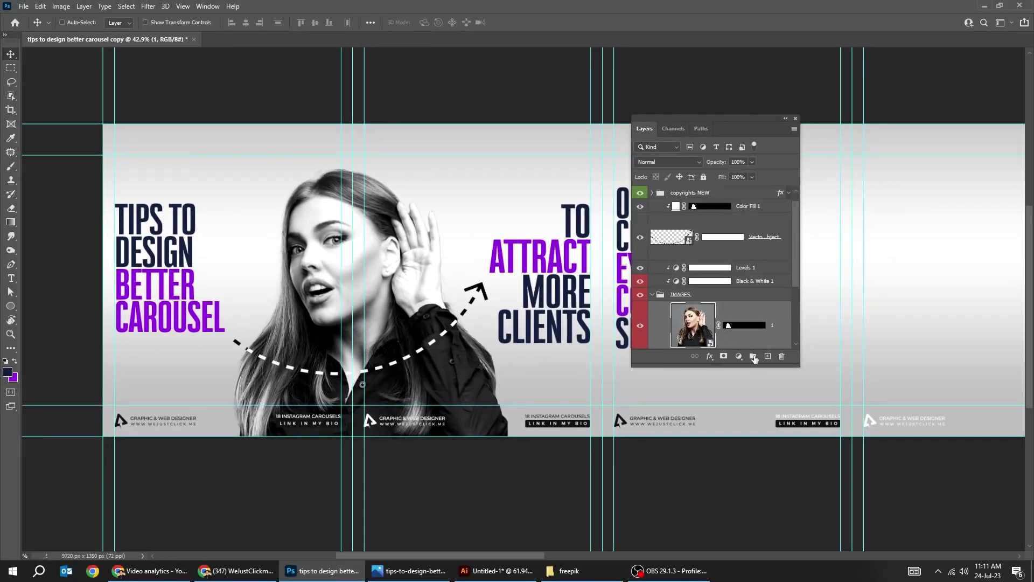
drag(799, 370, 804, 401)
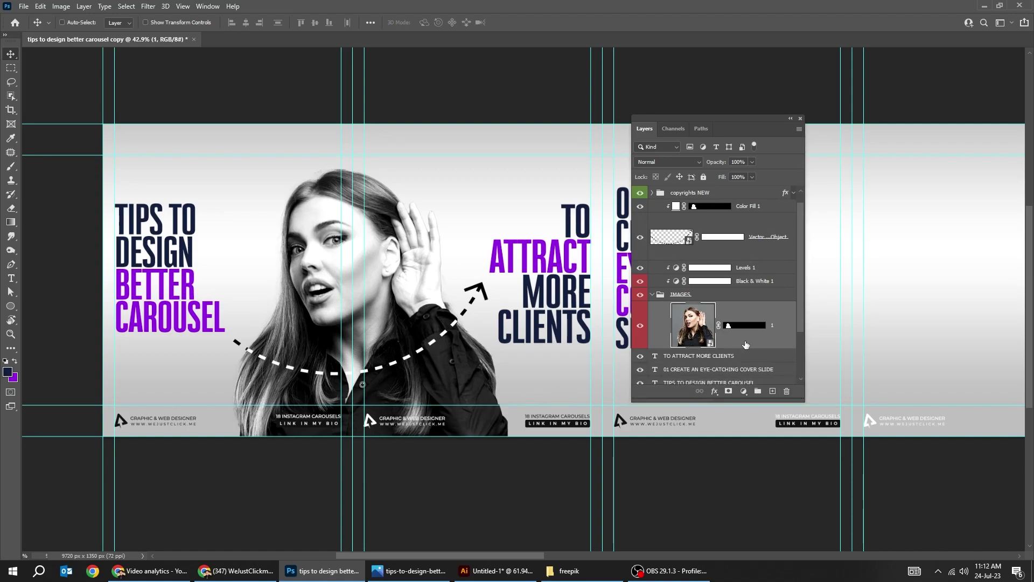
key(shift+Tab)
key(Tab)
Place image 2 from the freepik folder in File Explorer and move it across the boundary between the third and fourth slides.
drag(831, 331, 453, 295)
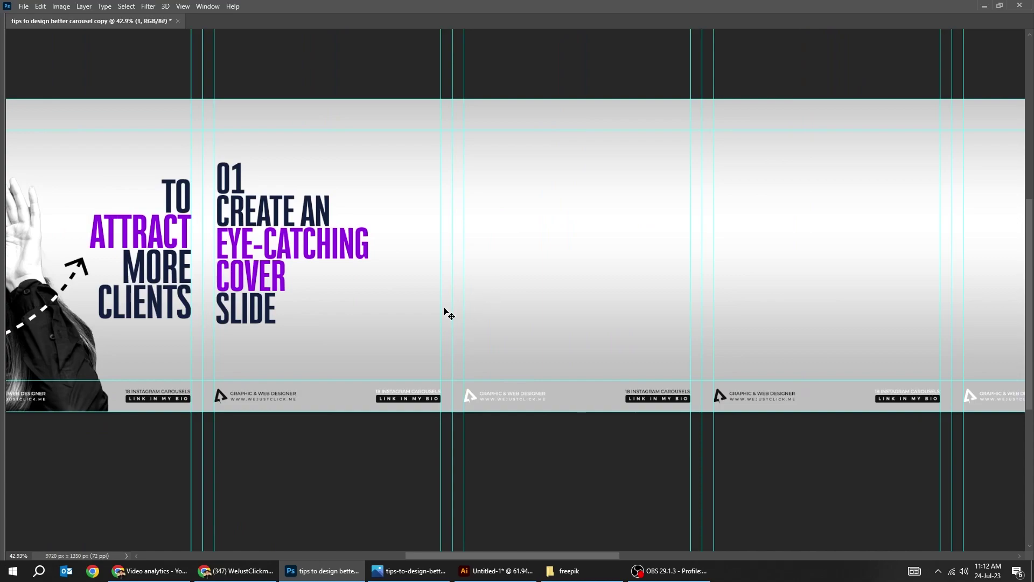
click(569, 571)
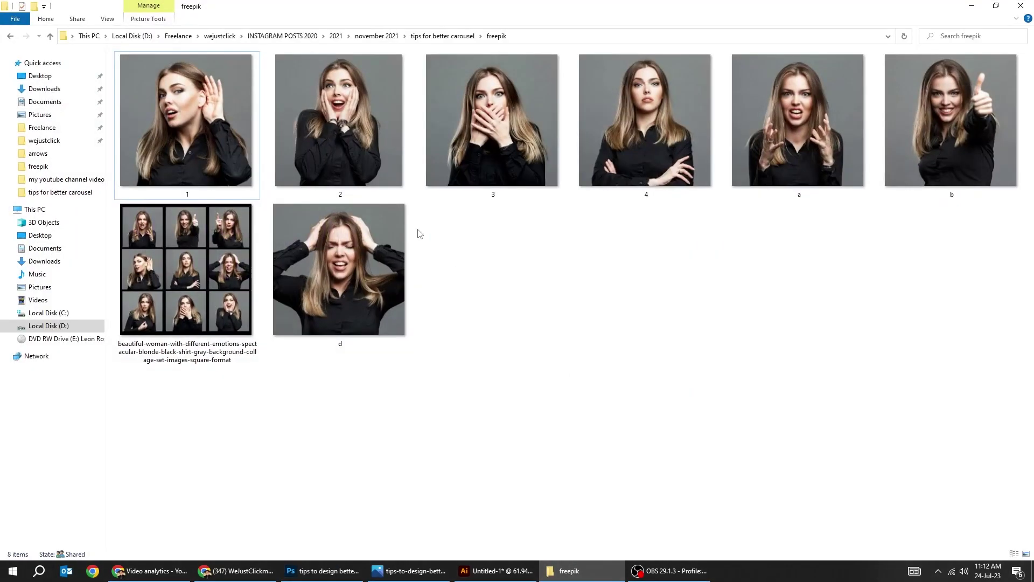
drag(368, 136, 476, 360)
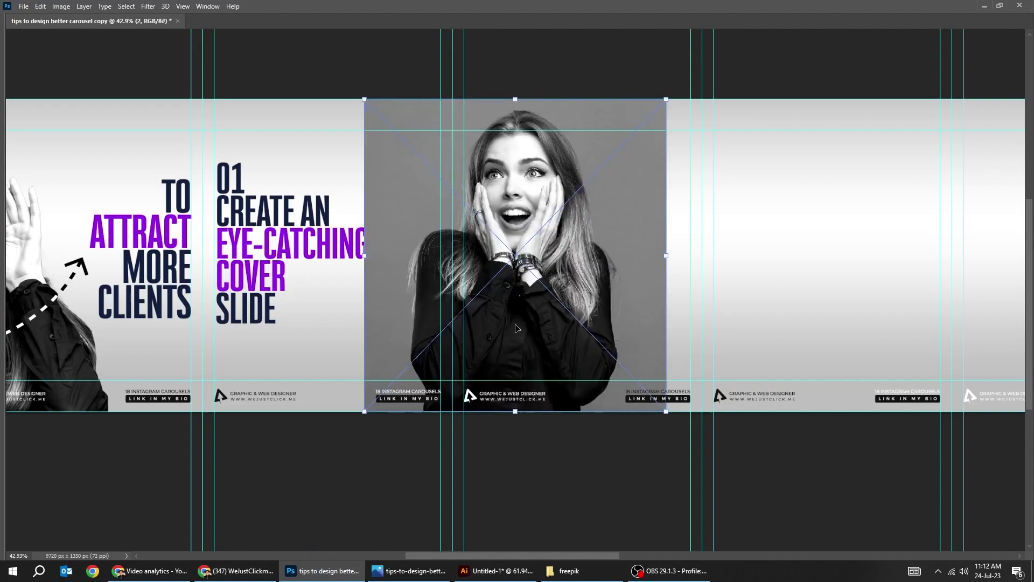
key(Return)
drag(553, 288, 509, 300)
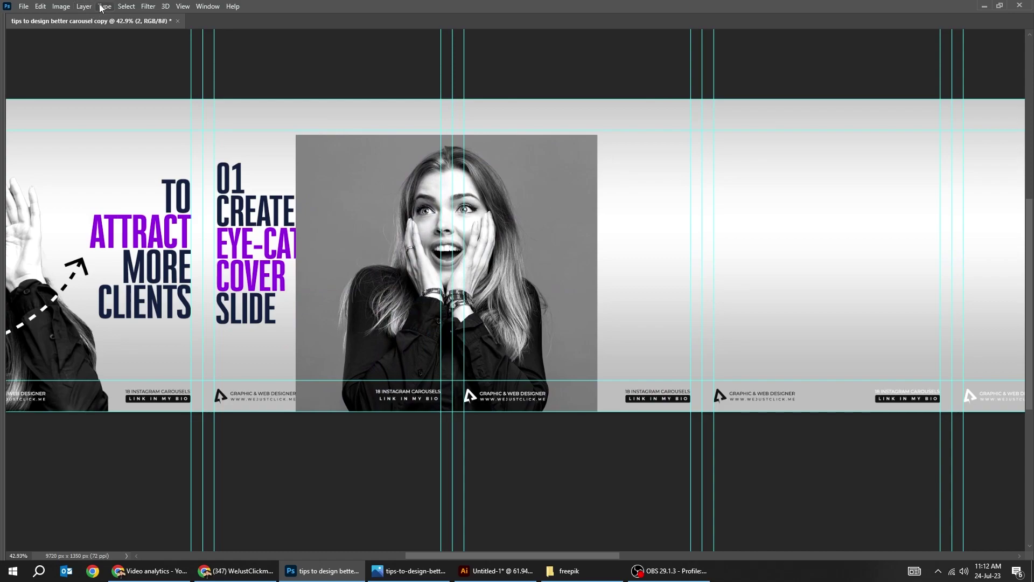
Select the surprised woman with Select Subject and mask out the gray background of image 2.
click(126, 7)
click(141, 115)
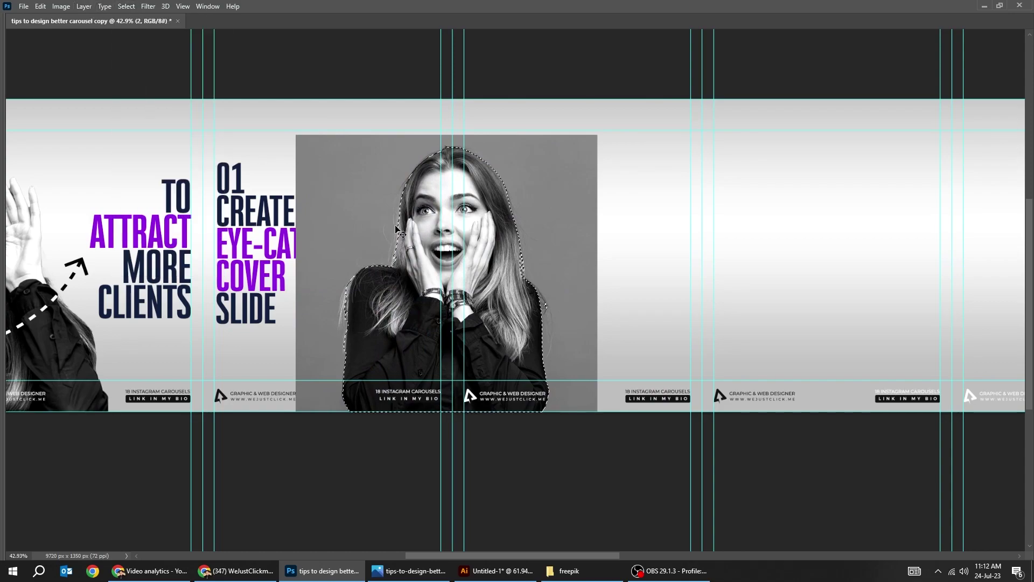
key(Tab)
click(730, 391)
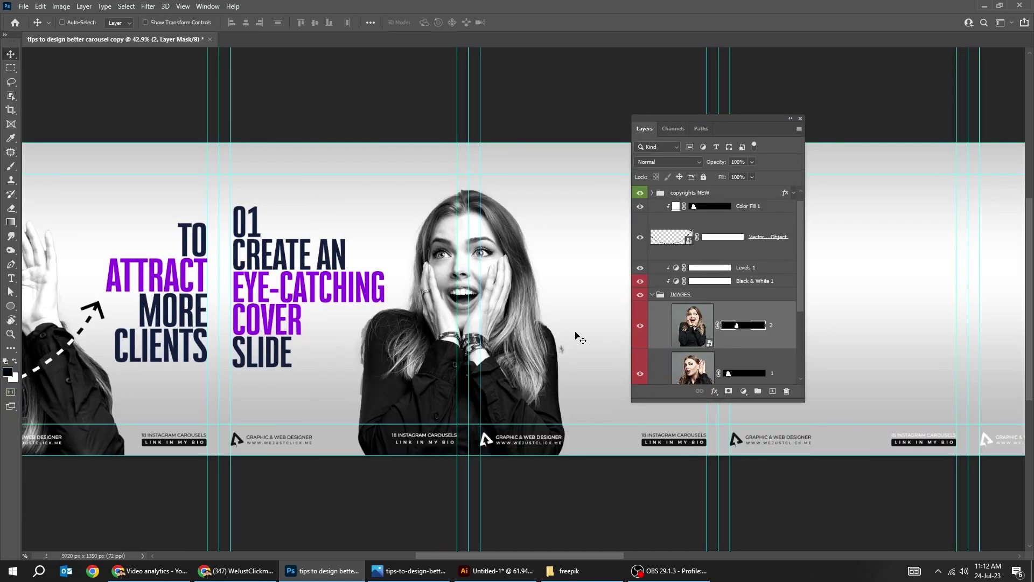
Paint out the stray speck to the right of the surprised woman's sleeve on her layer mask.
key(Tab)
key(ctrl+1)
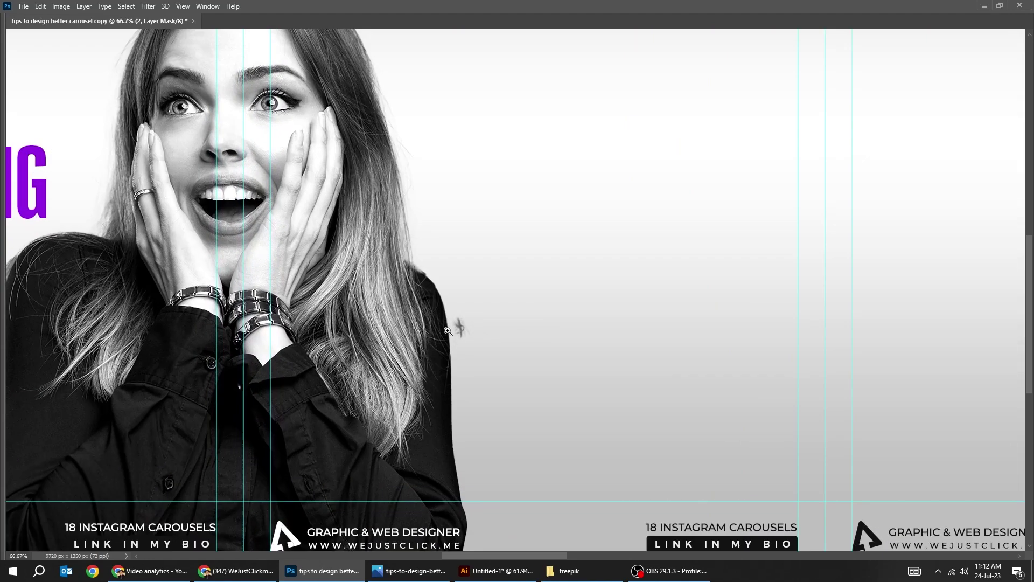
key(Tab)
key(b)
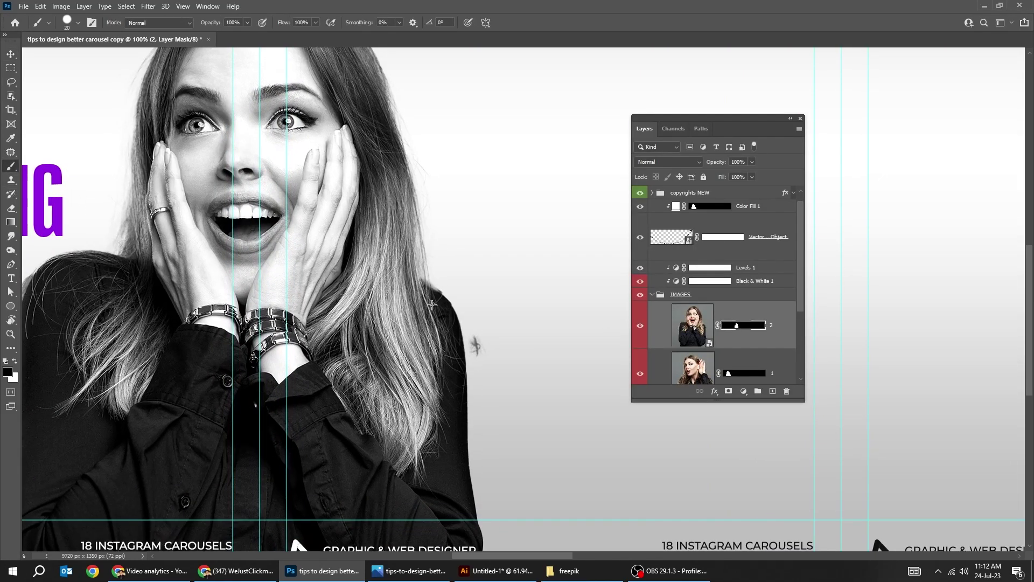
Outline the leftover background beside the woman's left-hand sleeve with the Pen tool, paint it out on the mask, and deselect.
scroll(401, 340, left, 5)
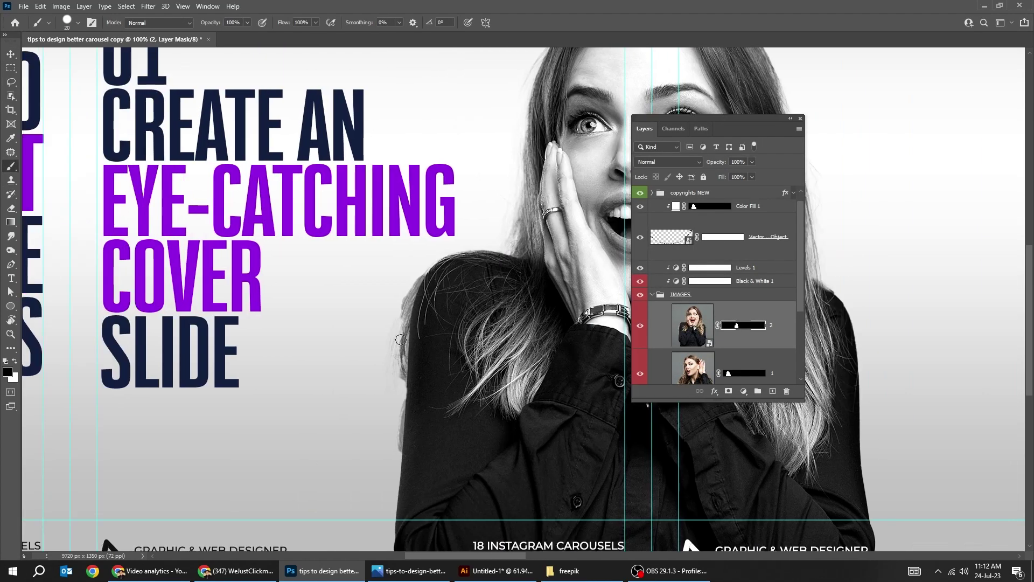
scroll(404, 446, up, 2)
key(p)
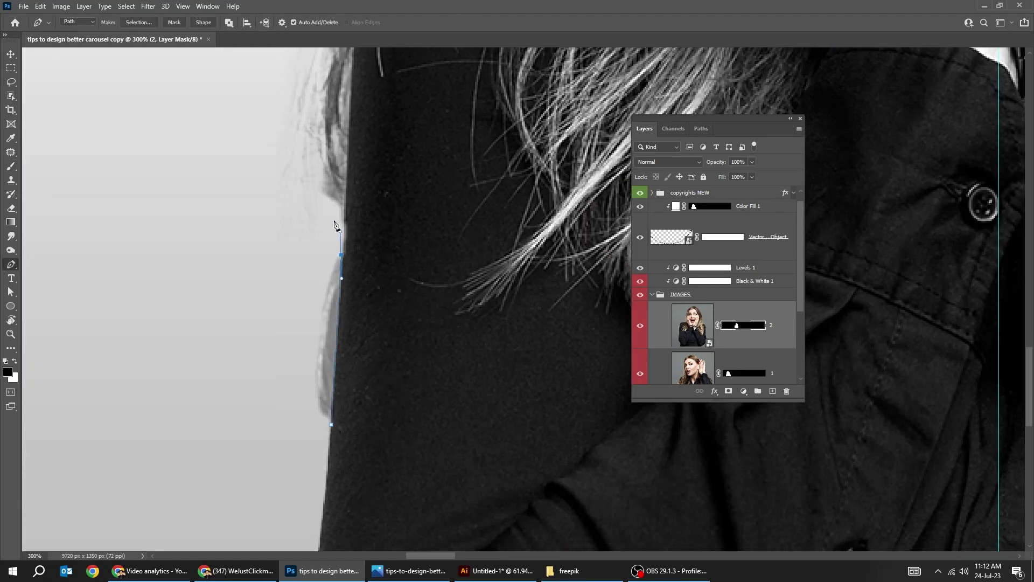
key(b)
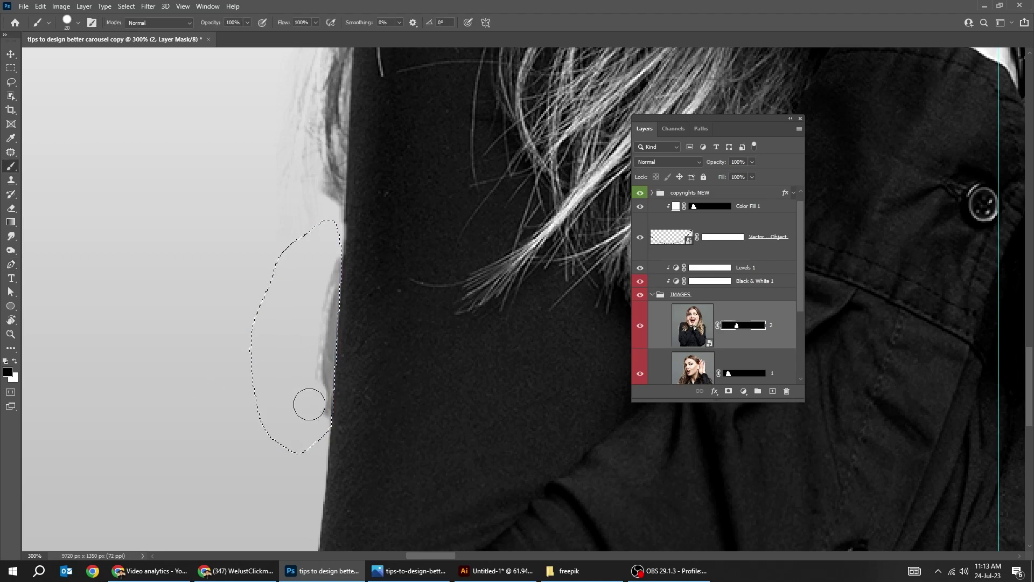
key(m)
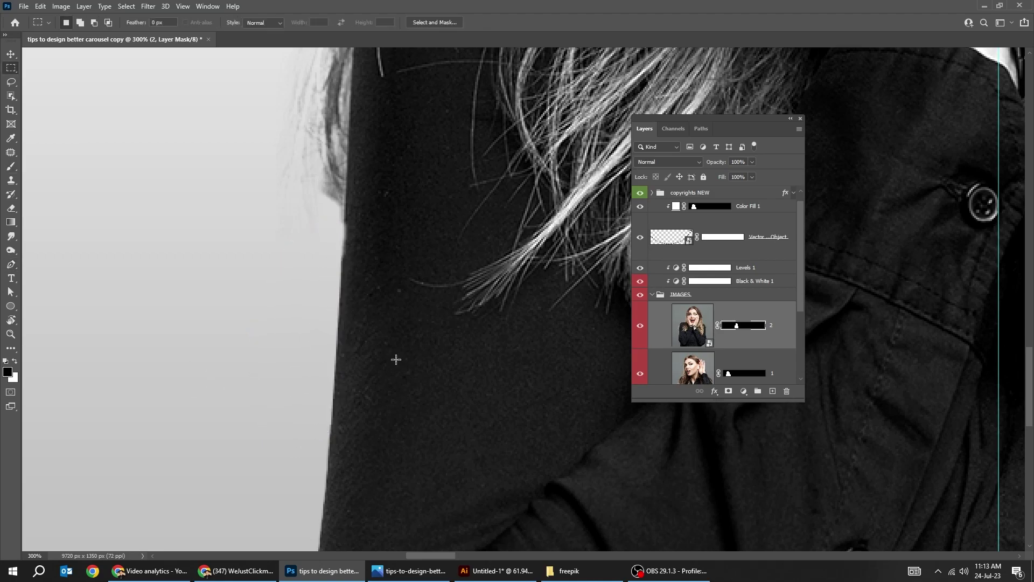
Inspect the masked surprised woman and her placement across the third and fourth slides.
key(ctrl+0)
key(v)
key(ctrl+plus)
key(ctrl+plus)
scroll(396, 358, left, 4)
key(Tab)
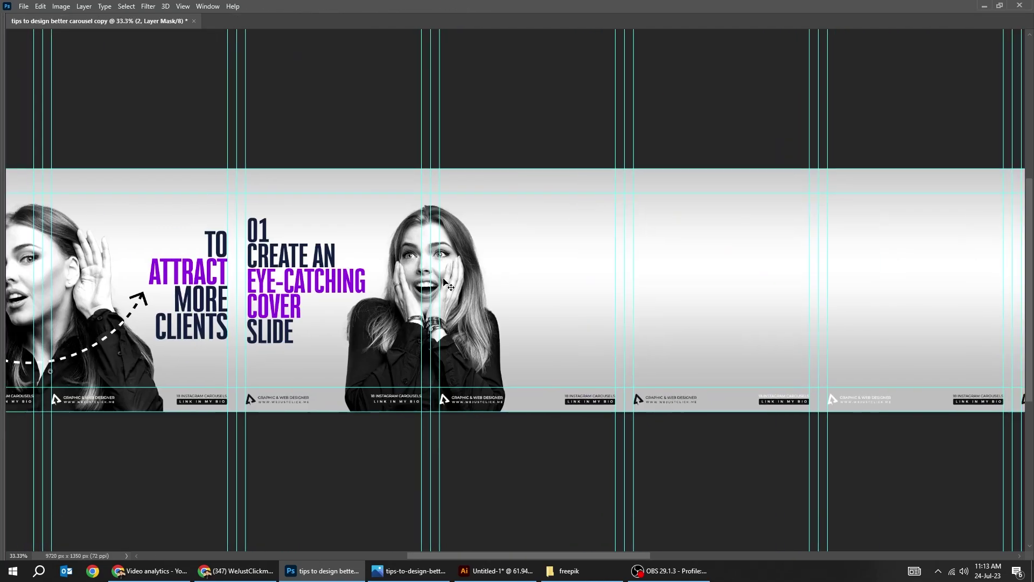
drag(443, 278, 453, 231)
drag(468, 331, 491, 326)
key(ctrl+plus)
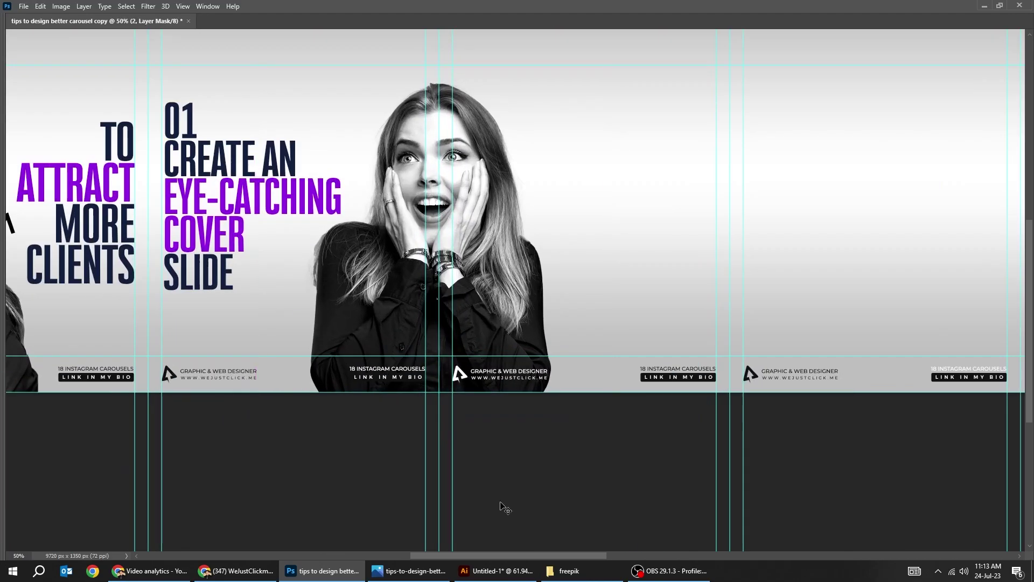
Copy the wavy dashed arrow from Illustrator, paste it into the Photoshop carousel as a smart object over the surprised woman, and enlarge it.
click(506, 571)
click(497, 195)
click(520, 570)
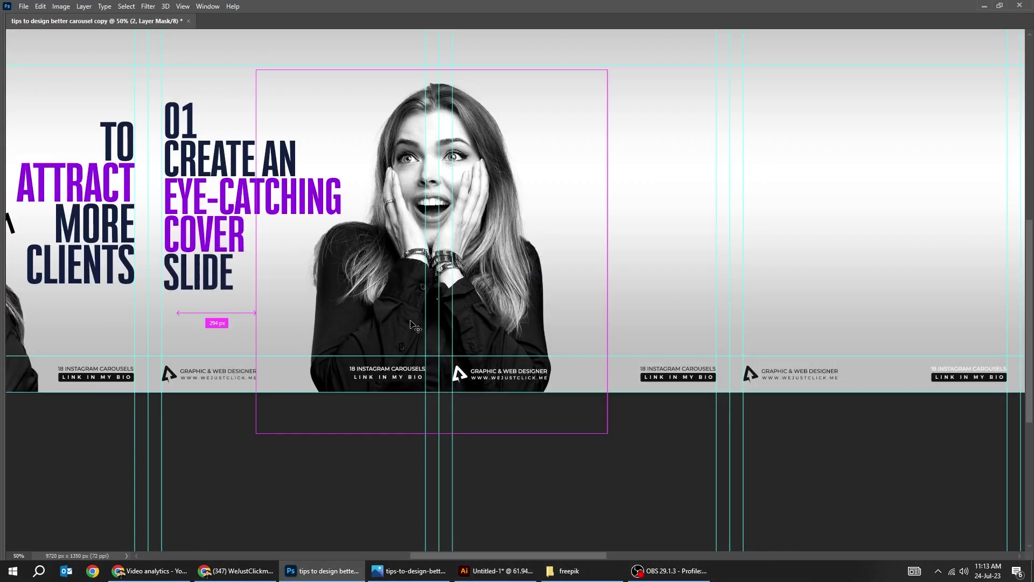
key(ctrl+v)
key(Return)
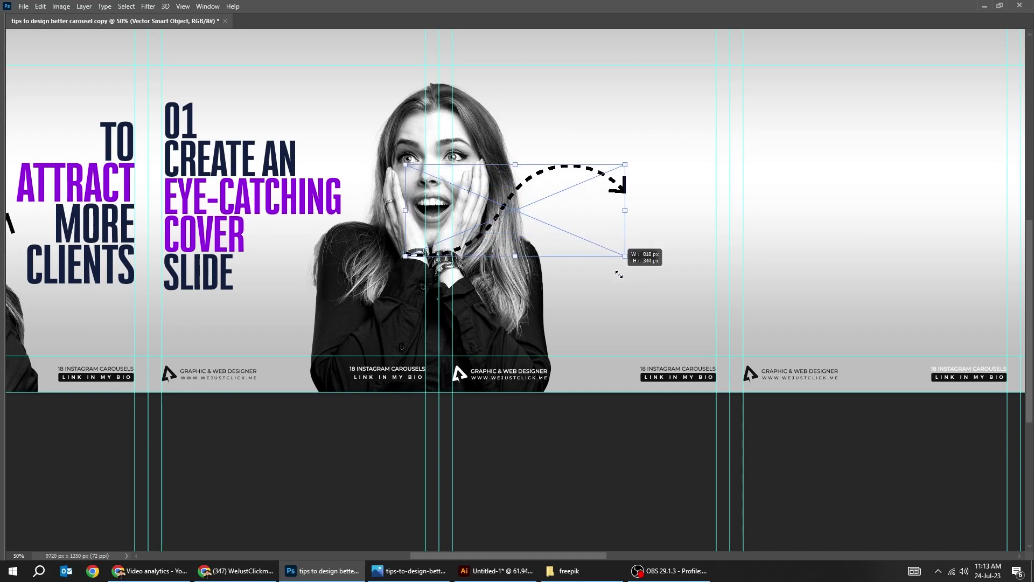
drag(624, 256, 654, 269)
key(Return)
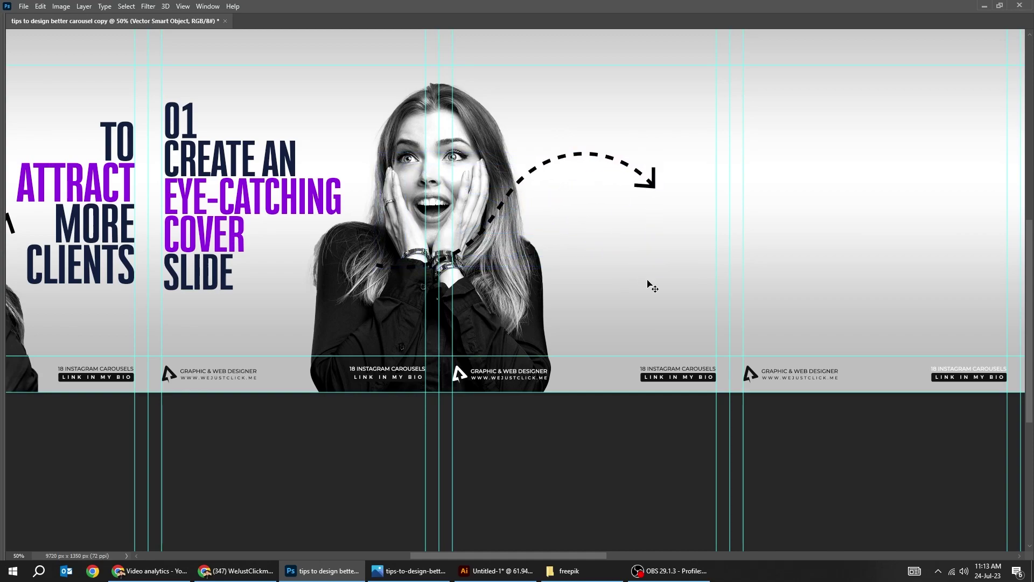
Flip the dashed arrow vertically, then rotate and position it to curve across the woman's torso from the headline's last word, pointing up on the fourth slide.
click(47, 8)
mouse_move(161, 255)
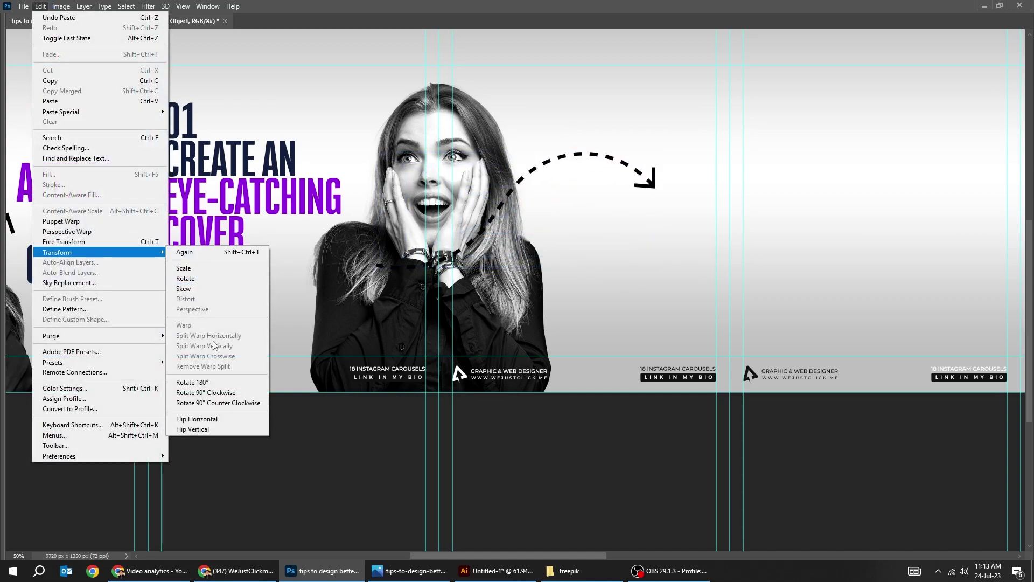
click(229, 431)
drag(569, 252, 454, 341)
key(ctrl+t)
drag(615, 336, 606, 245)
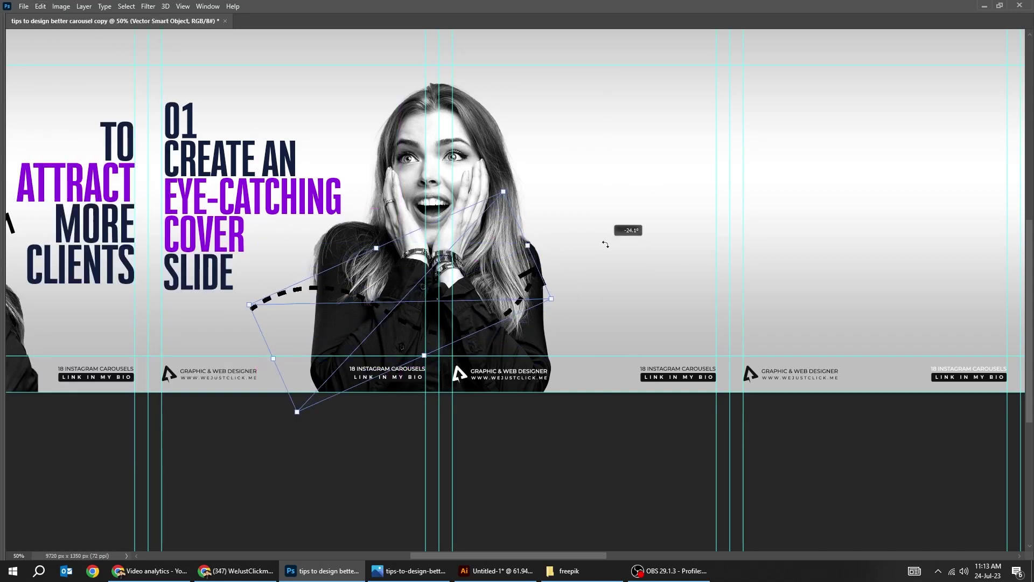
drag(529, 286, 568, 284)
drag(568, 244, 590, 232)
drag(534, 268, 513, 252)
key(Return)
Load the surprised woman's mask as a selection and add a white Solid Color fill clipped to the arrow, whitening the dashes over her.
key(Tab)
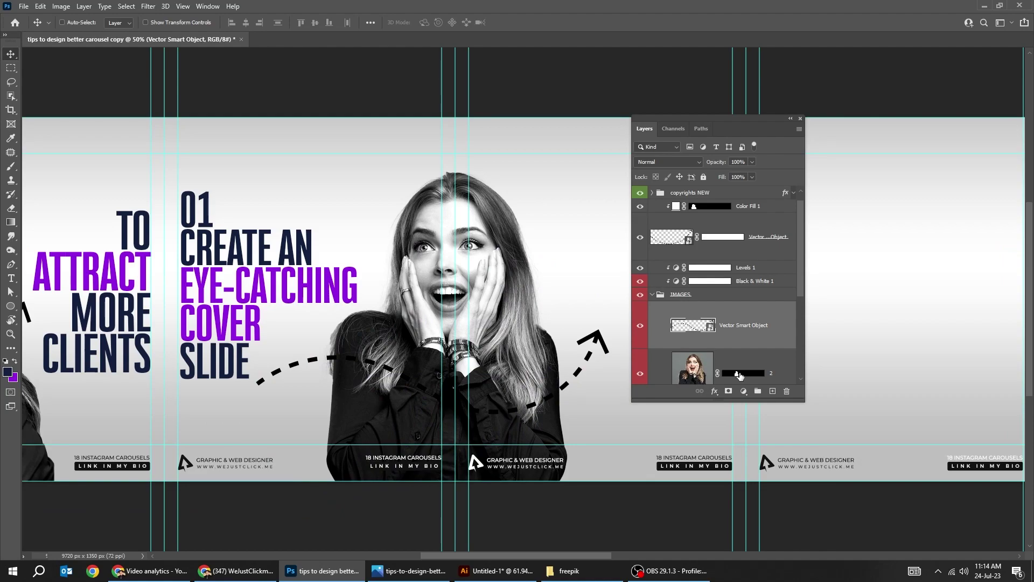
ctrl+click(741, 375)
click(743, 391)
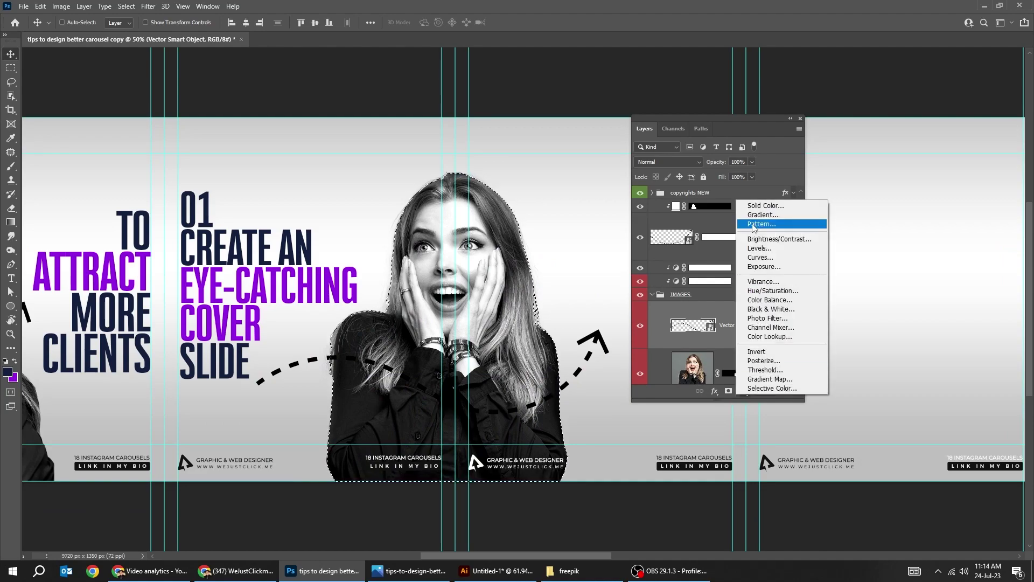
click(765, 206)
drag(475, 346, 436, 250)
click(687, 255)
alt+click(771, 315)
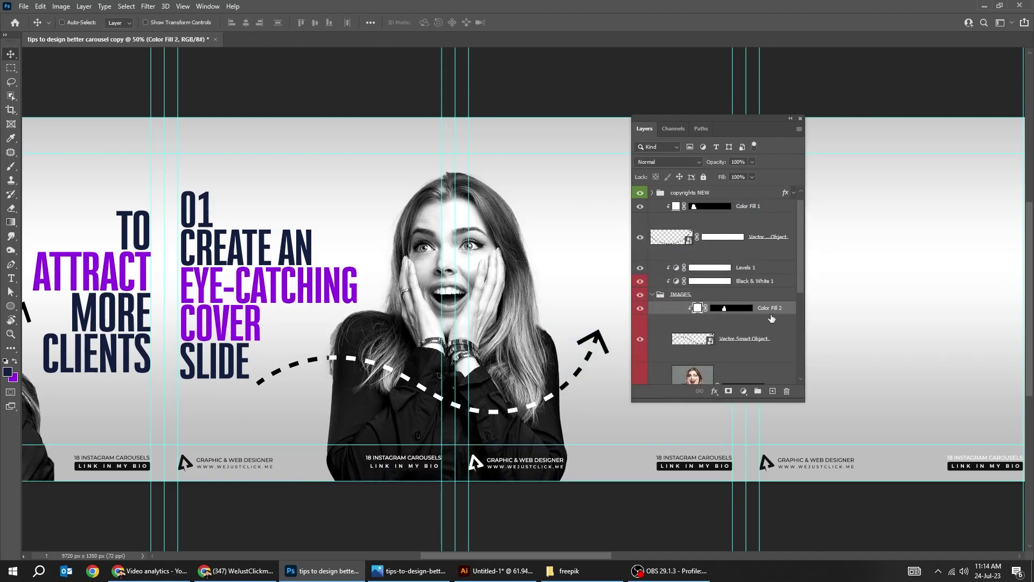
Reposition the dashed arrow slightly up and to the right across the surprised woman, and hide the panels.
ctrl+click(549, 393)
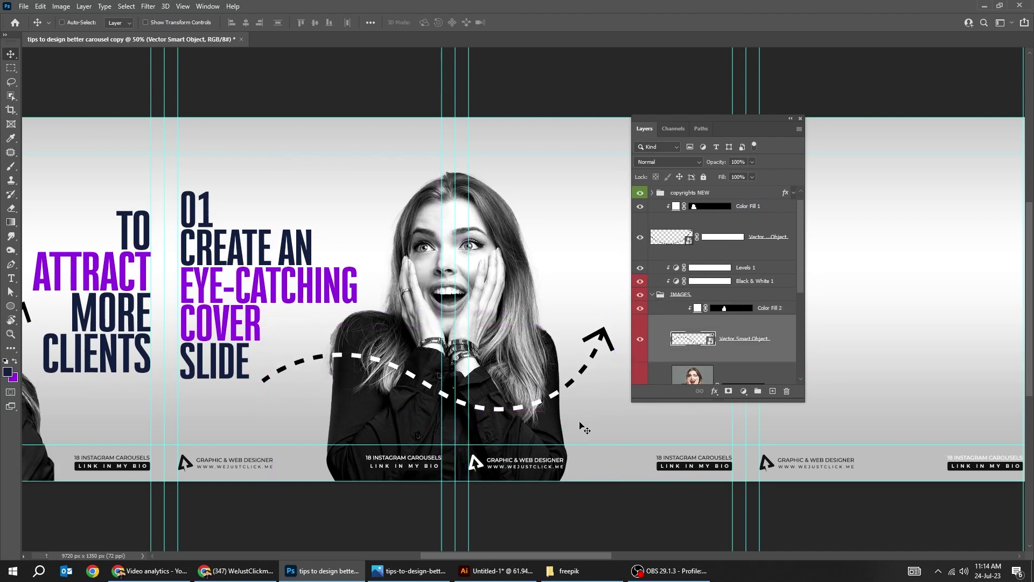
key(Tab)
right_click(203, 270)
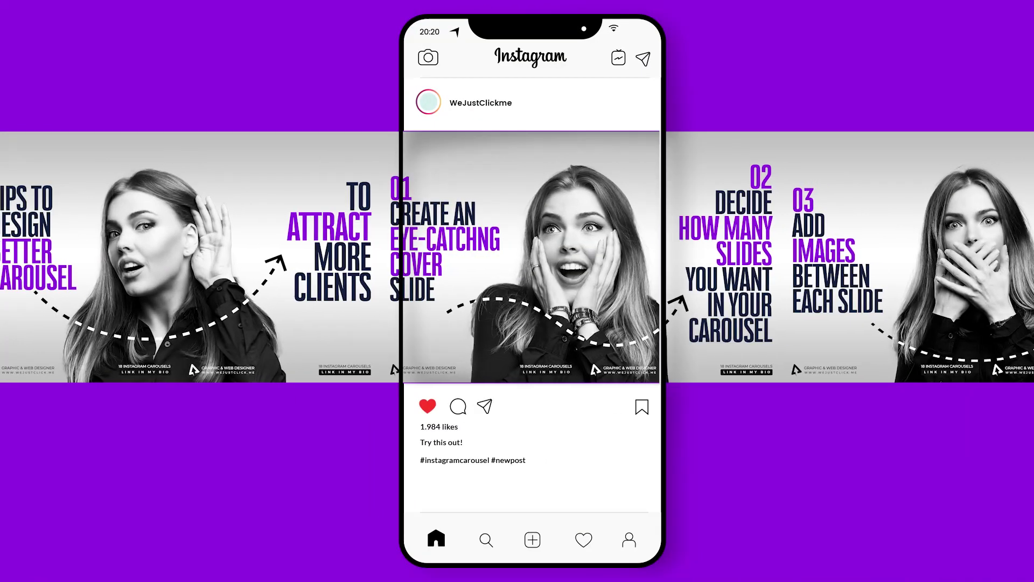